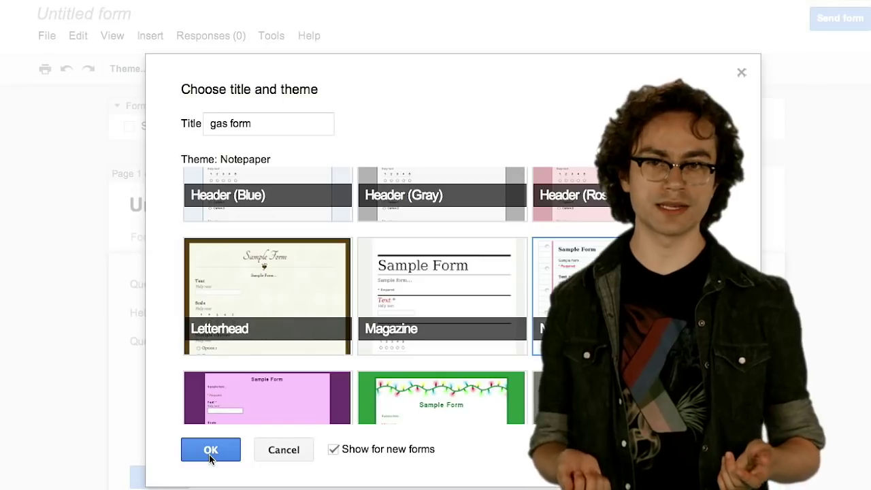
# - Confirm the form title 'gas form' with the Notepaper theme
pyautogui.click(210, 453)
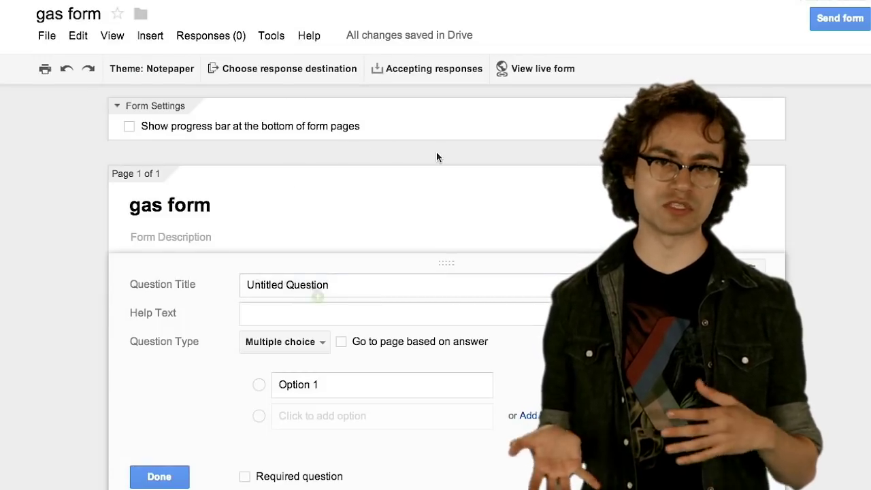
# - Make the first question 'Escribe tu nombre' a required Text question and finish it
pyautogui.press('BackSpace')
pyautogui.press('BackSpace')
pyautogui.press('BackSpace')
pyautogui.press('BackSpace')
pyautogui.press('BackSpace')
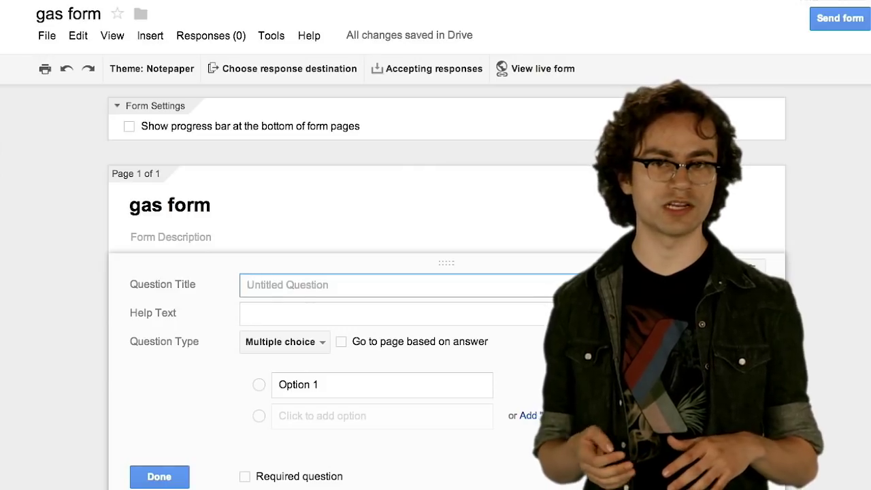
pyautogui.write('Escribe tu ')
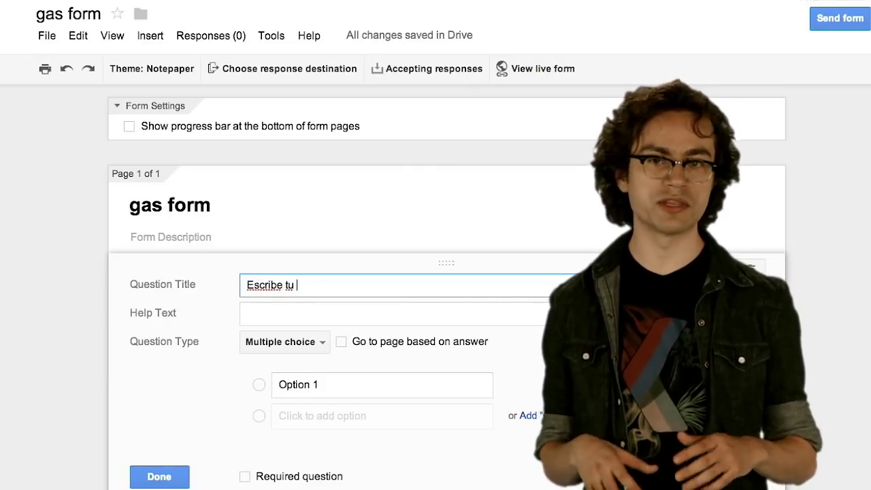
pyautogui.write('nombre')
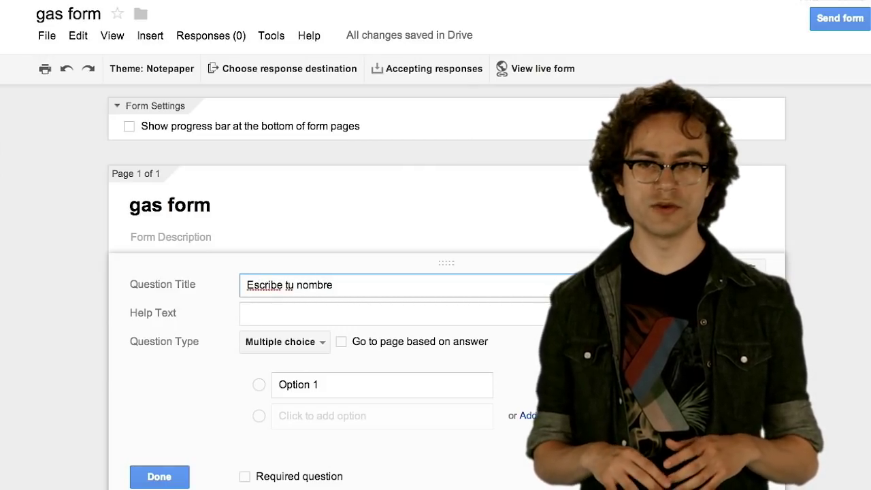
pyautogui.click(289, 348)
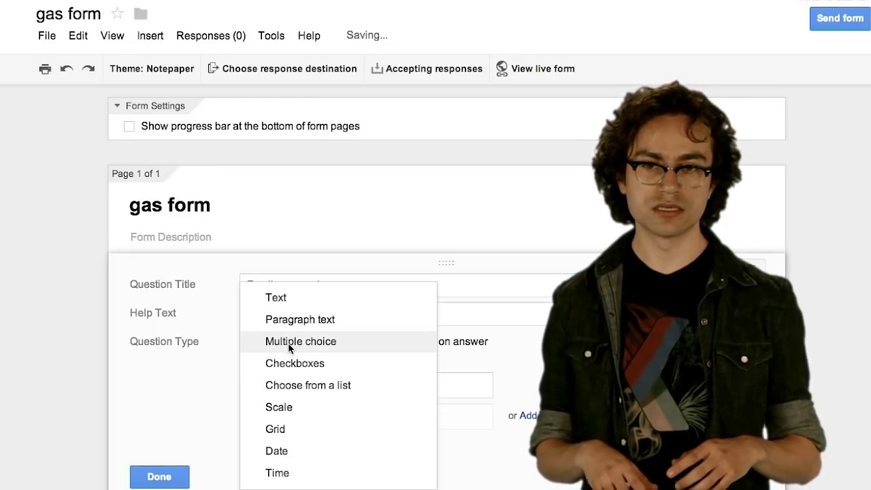
pyautogui.click(294, 304)
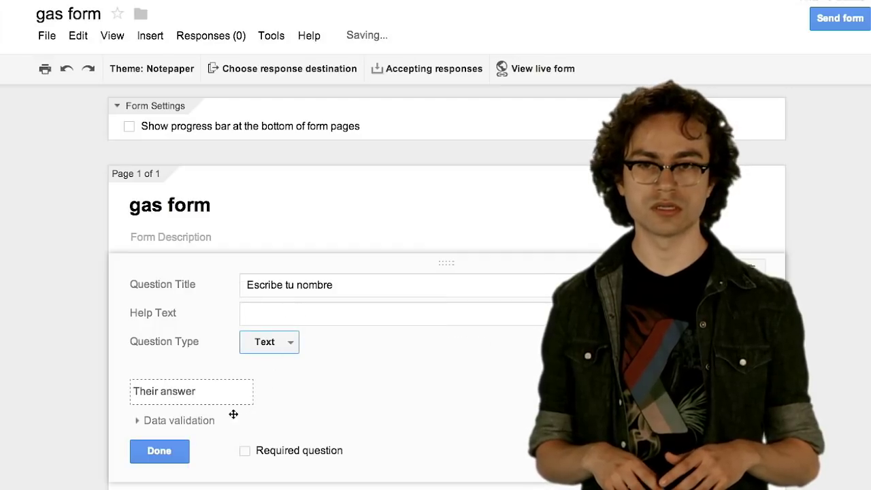
pyautogui.click(247, 452)
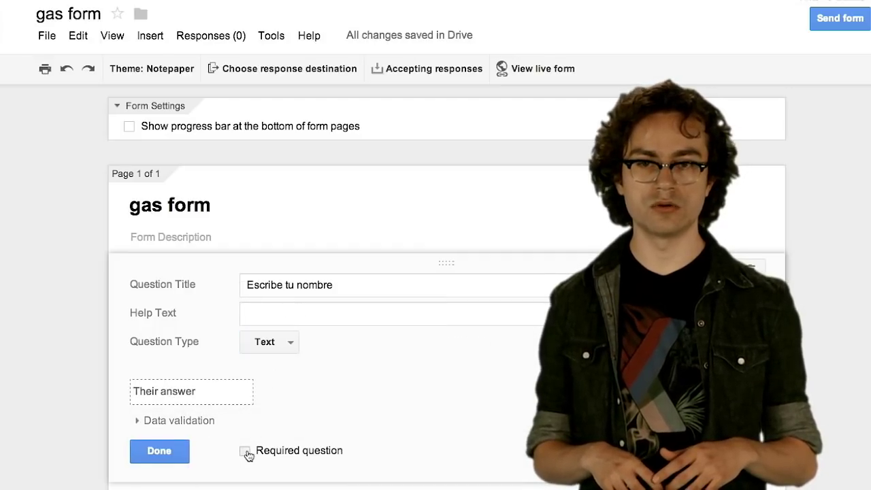
pyautogui.click(246, 452)
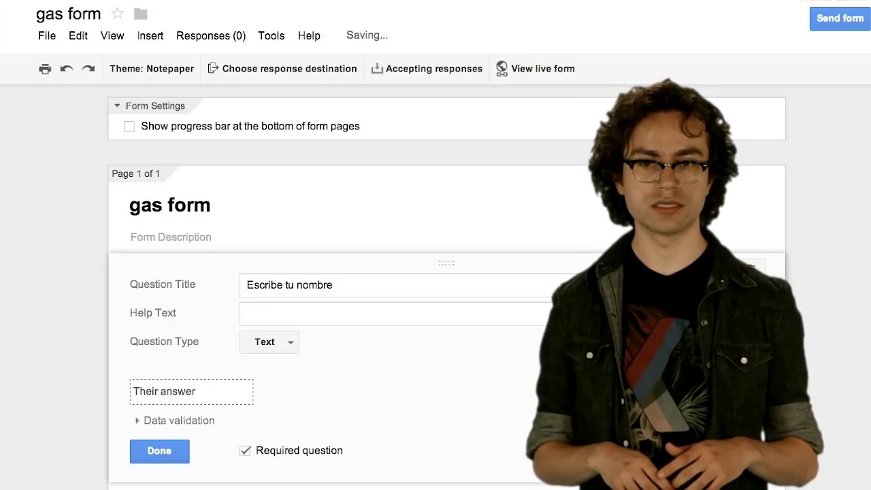
pyautogui.scroll(-4, 447, 286)
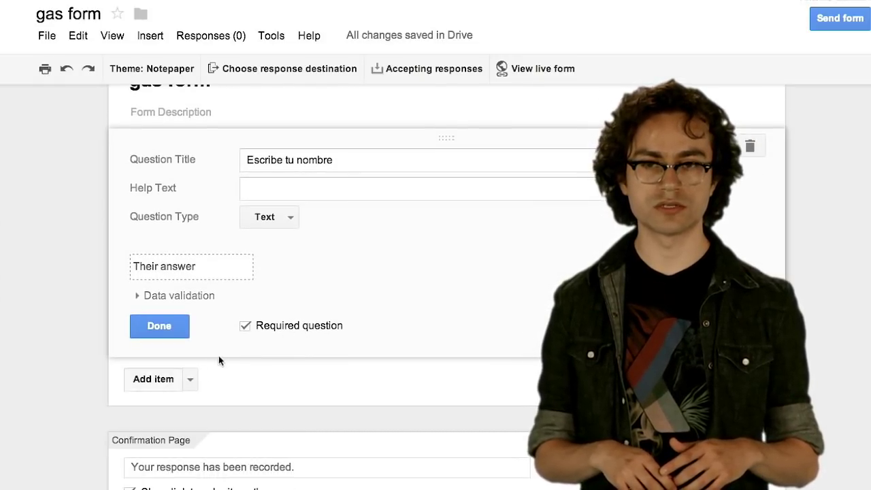
pyautogui.click(171, 331)
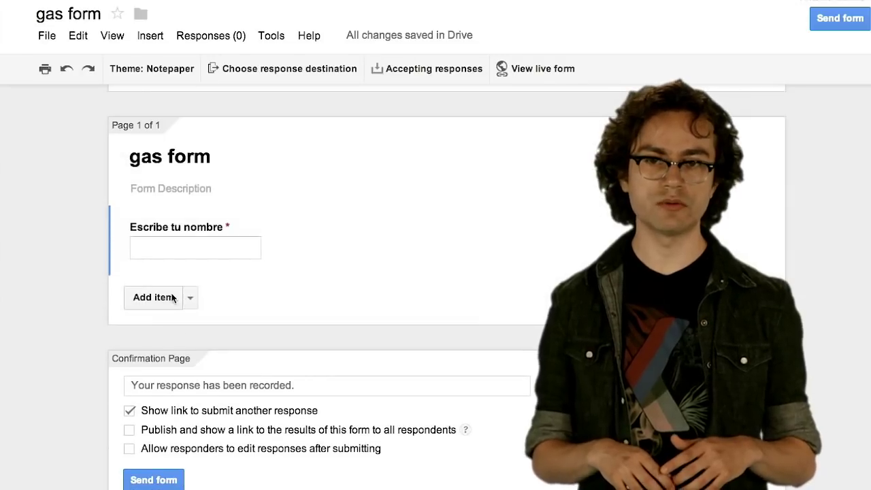
# - Add a second Text-type question titled 'Escribe tu e-mail'
pyautogui.click(155, 298)
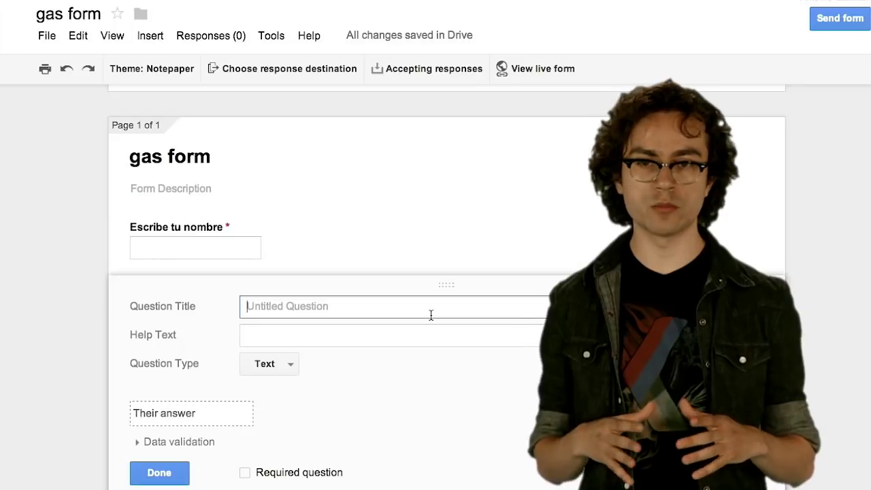
pyautogui.write('Escri')
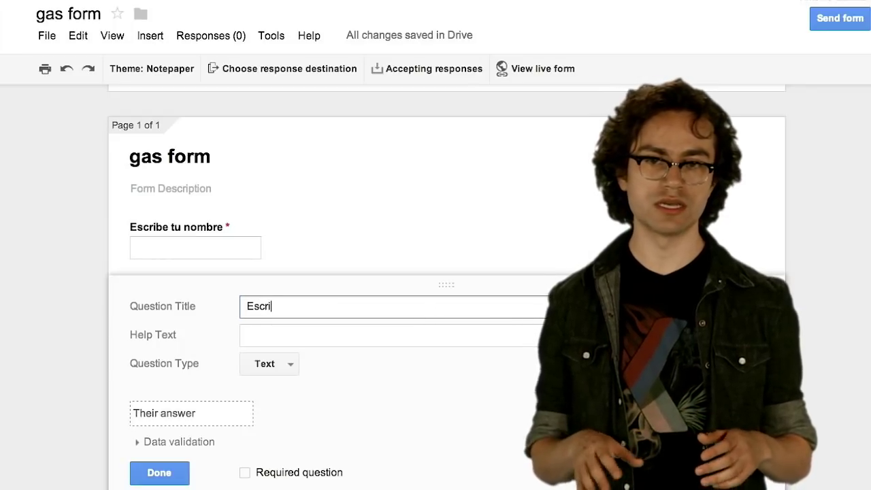
pyautogui.write('be tu ')
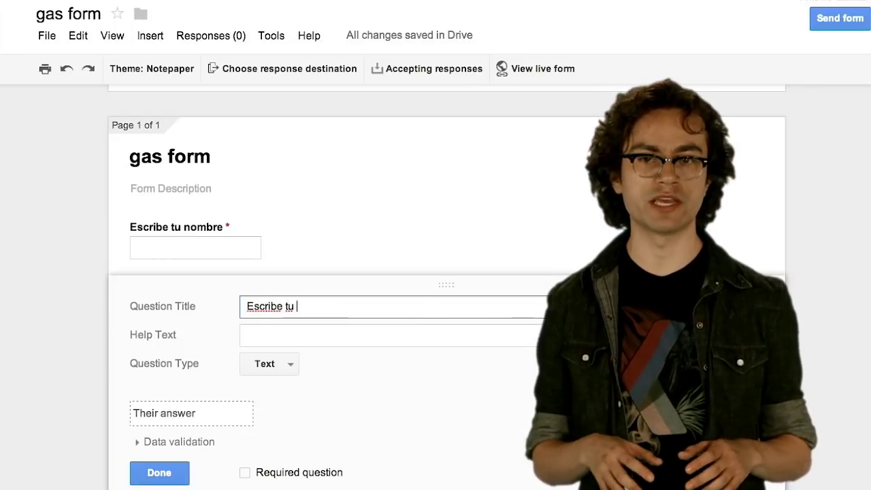
pyautogui.write('e-mail')
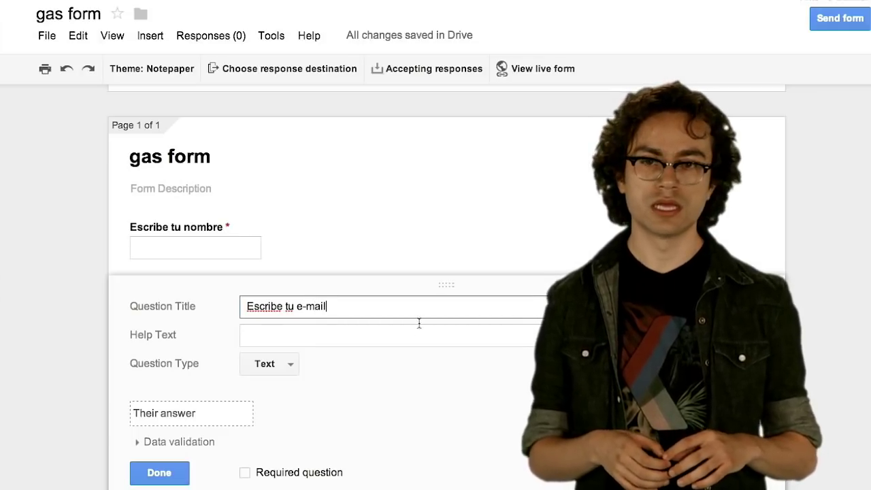
pyautogui.click(264, 365)
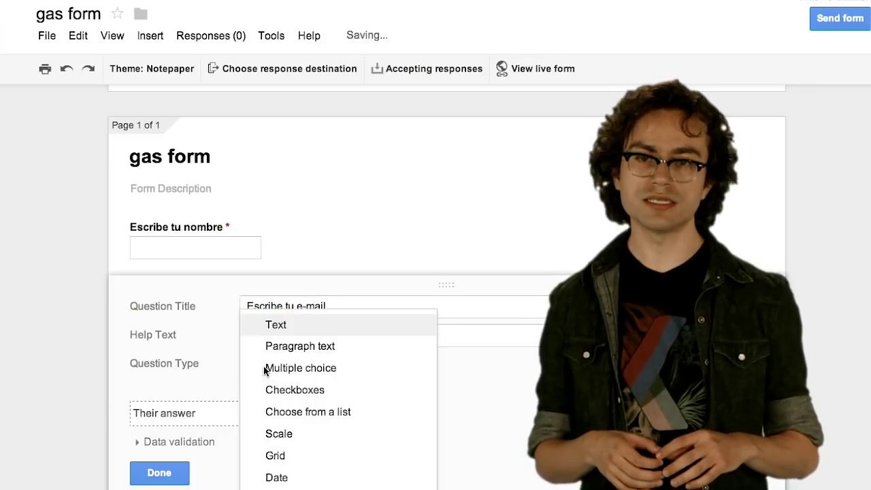
pyautogui.click(270, 327)
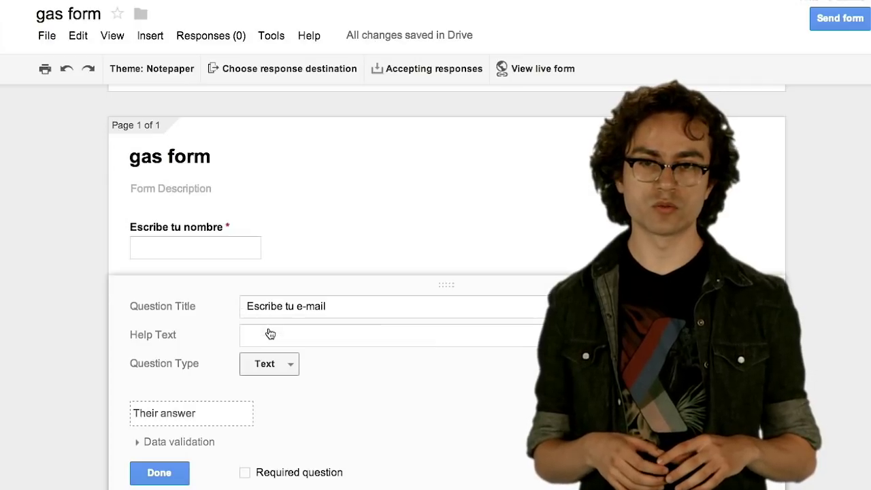
# - Turn on data validation for the e-mail question, trying Number and regular-expression rules
pyautogui.click(186, 443)
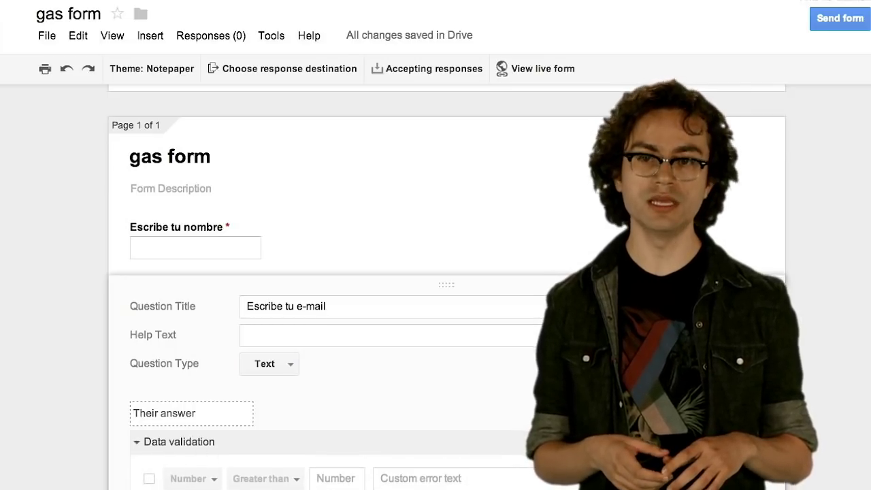
pyautogui.click(149, 479)
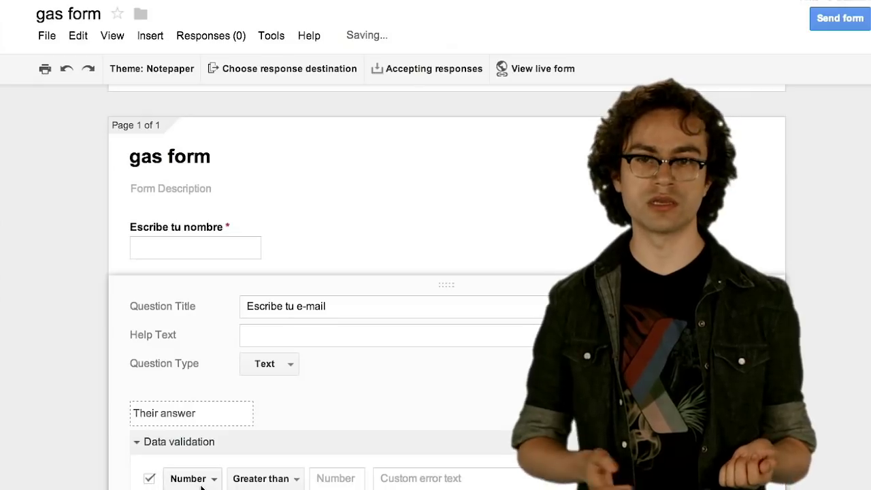
pyautogui.click(201, 482)
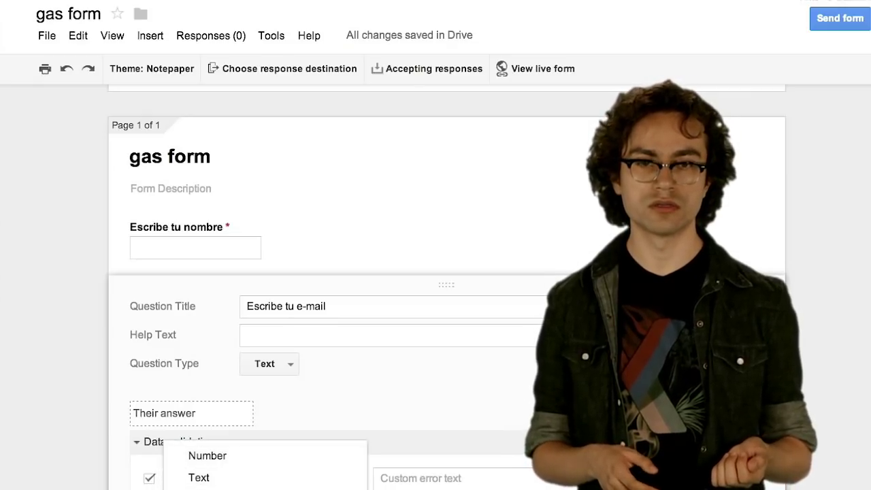
pyautogui.click(208, 455)
pyautogui.scroll(-5, 256, 333)
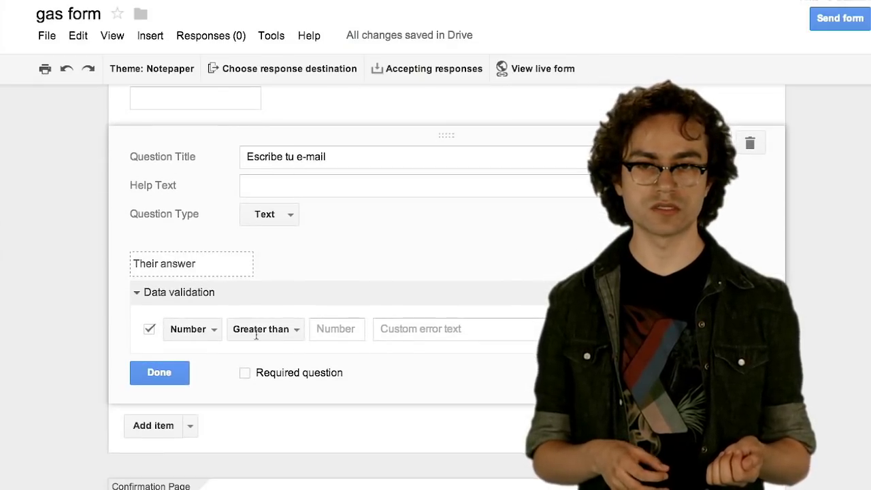
pyautogui.click(197, 329)
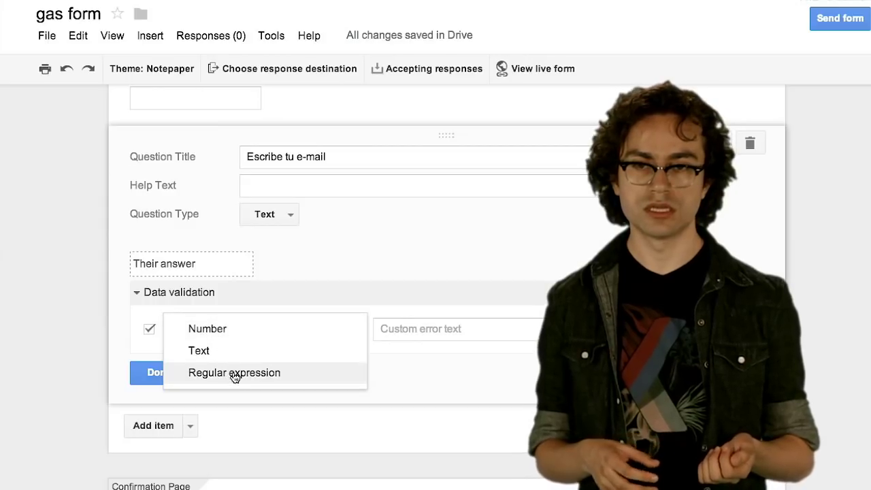
pyautogui.click(234, 373)
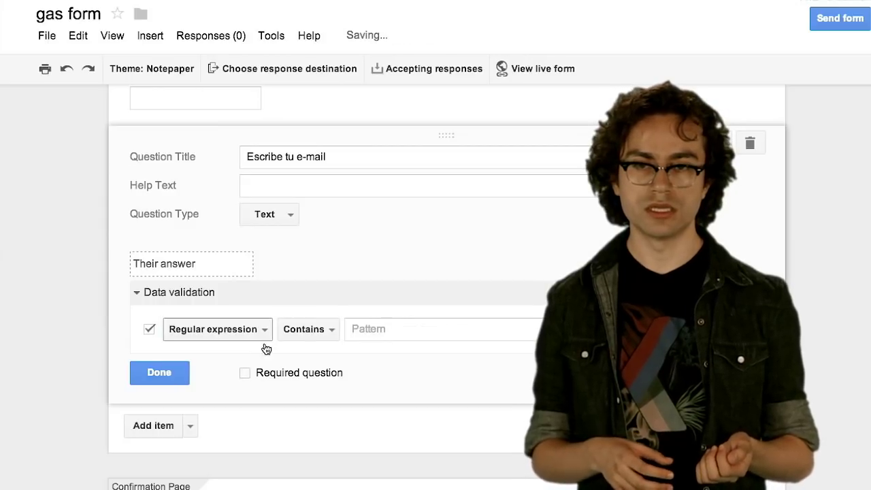
pyautogui.click(324, 332)
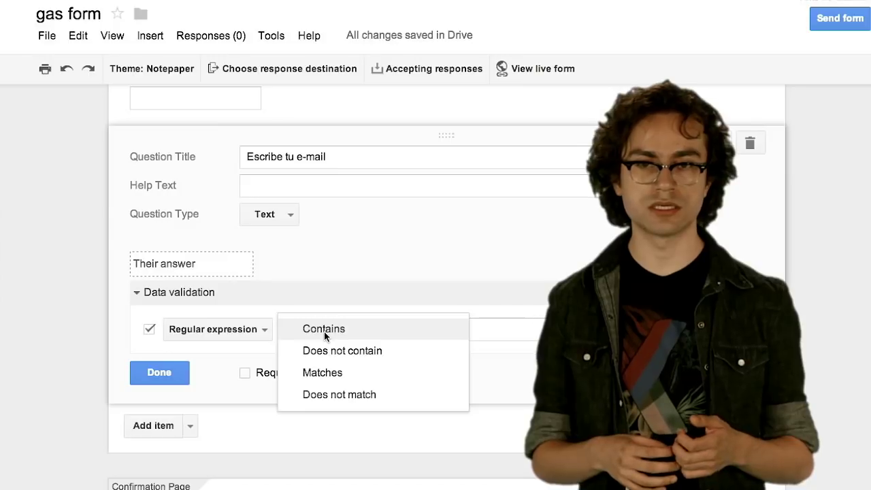
pyautogui.click(340, 372)
pyautogui.click(411, 331)
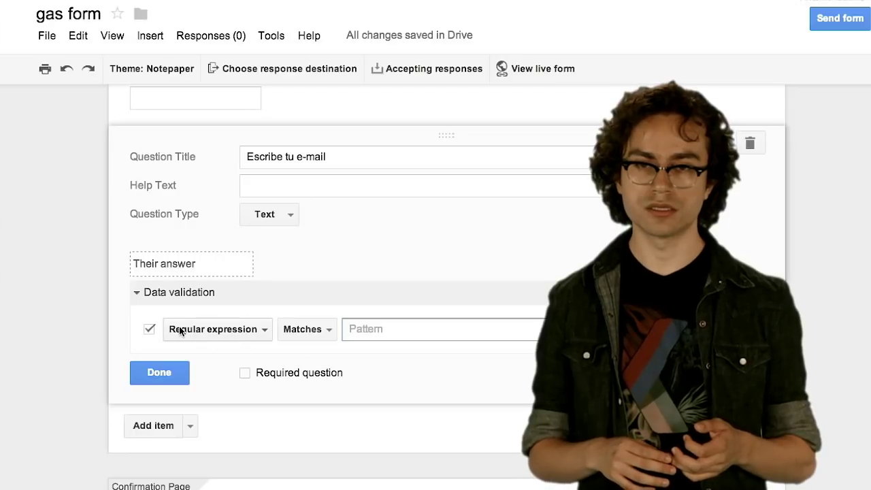
# - Set validation to Text > Email address, mark the question required and finish it
pyautogui.click(280, 216)
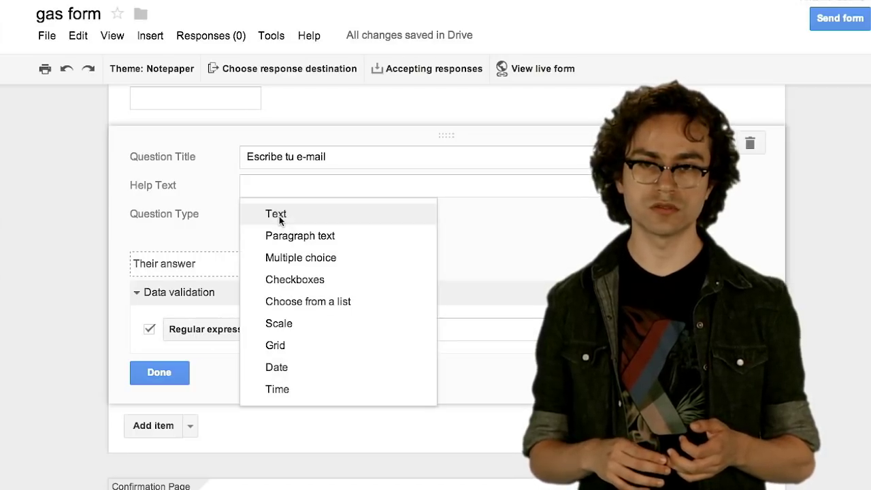
pyautogui.click(279, 216)
pyautogui.click(214, 329)
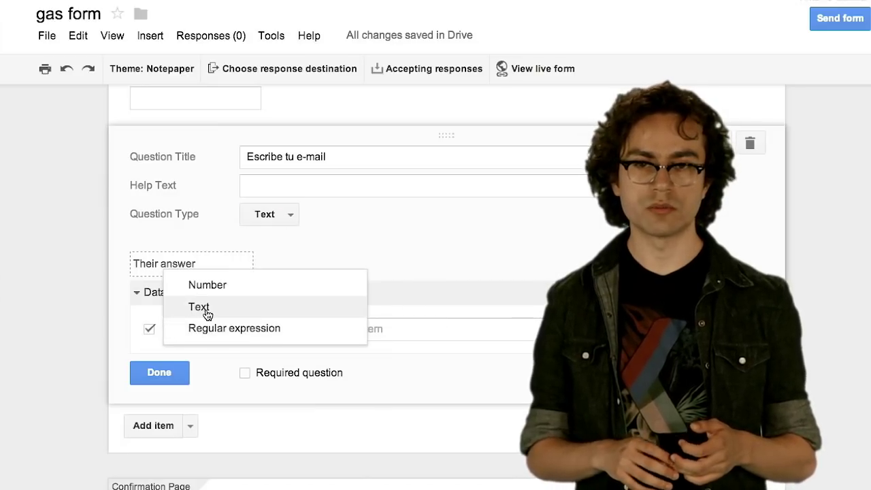
pyautogui.click(206, 311)
pyautogui.click(281, 332)
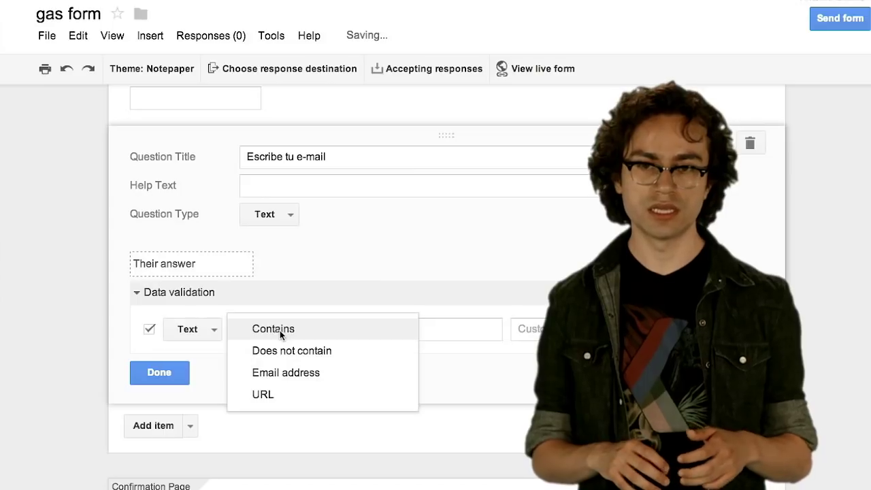
pyautogui.click(277, 373)
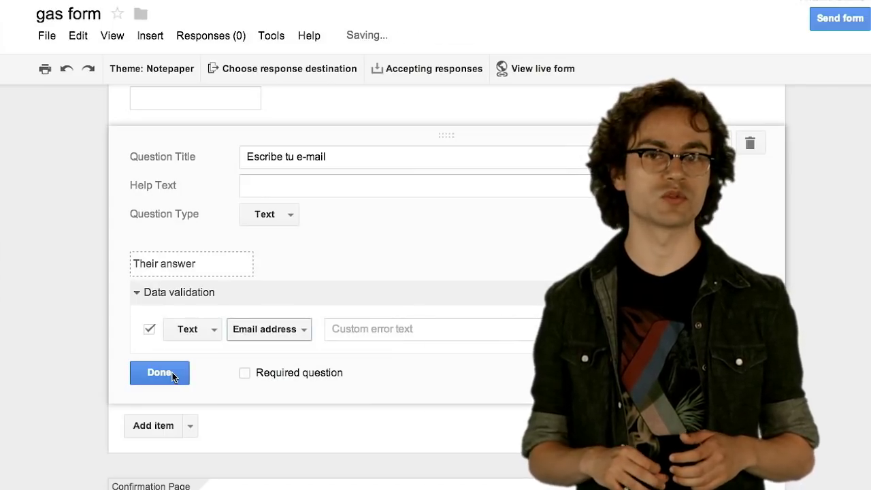
pyautogui.click(247, 374)
pyautogui.click(172, 372)
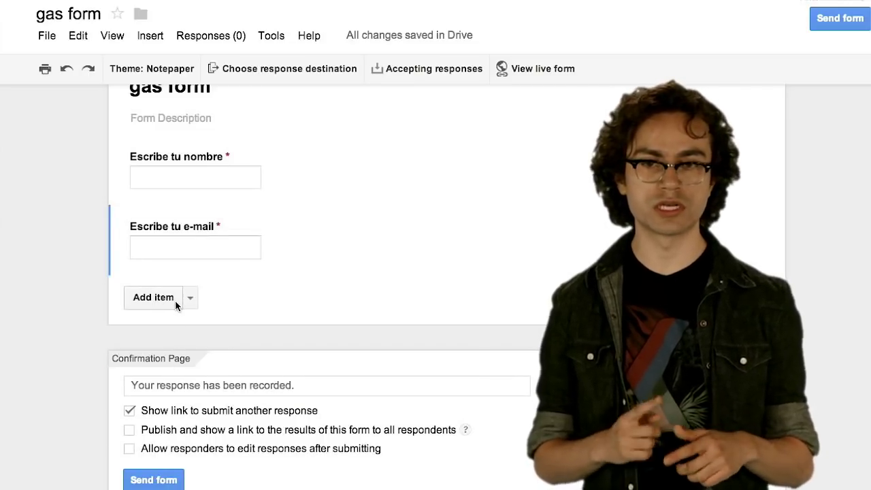
# - Add a multiple-choice question titled 'Selecciona un tipo de documento'
pyautogui.click(154, 297)
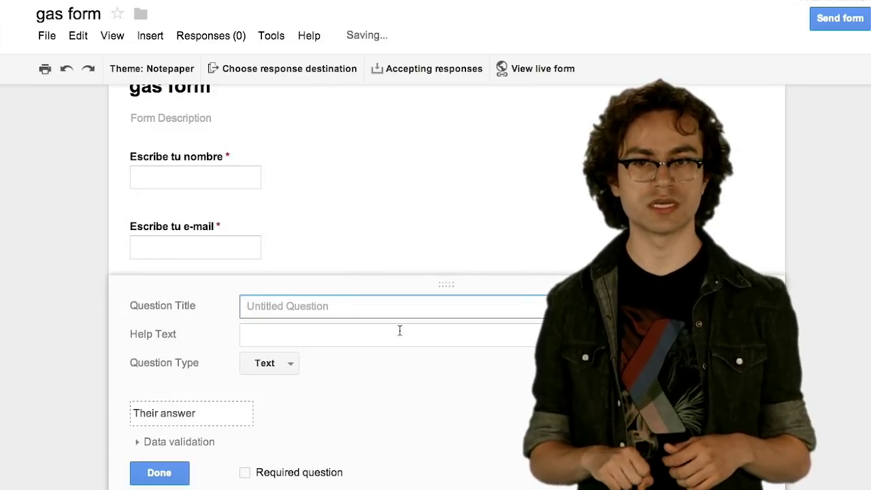
pyautogui.click(291, 369)
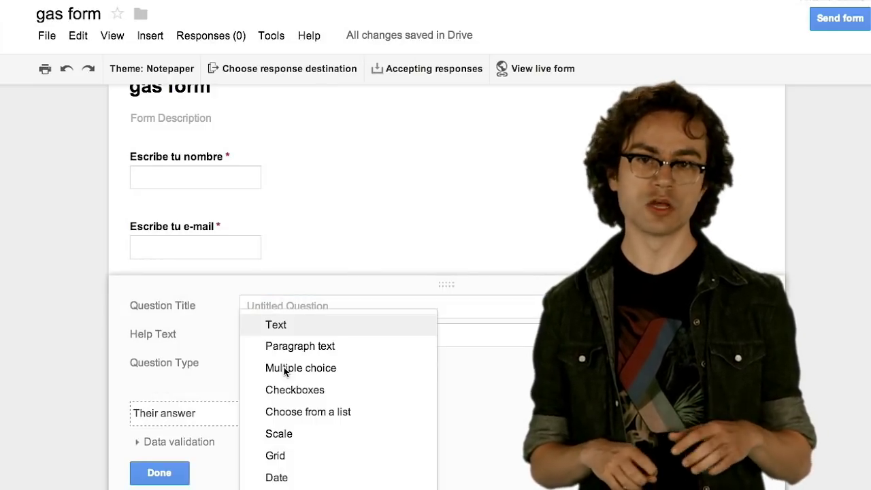
pyautogui.click(292, 370)
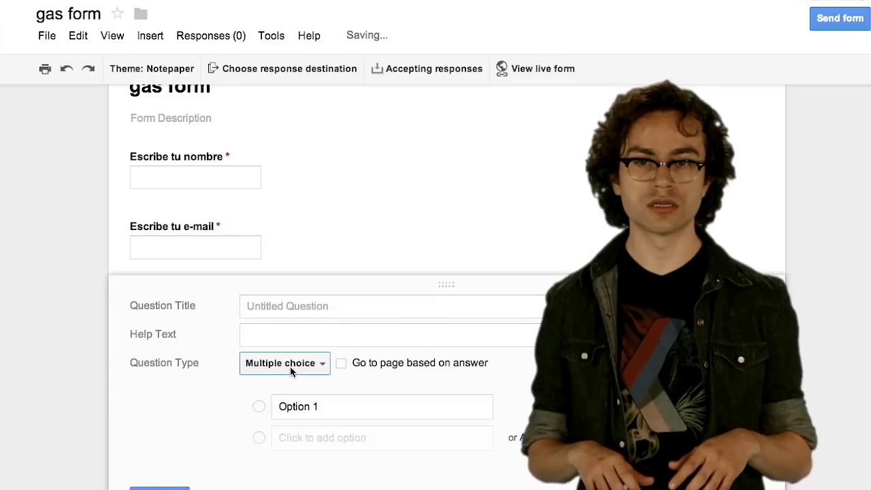
pyautogui.click(288, 307)
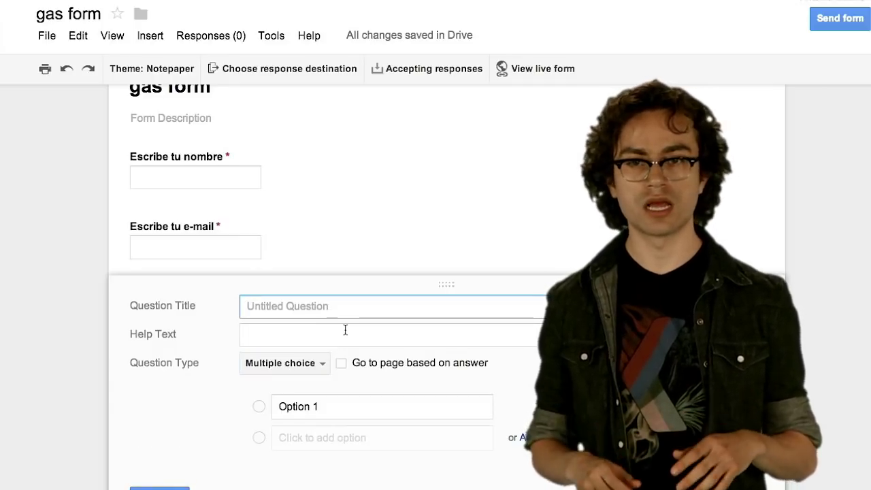
pyautogui.write('S')
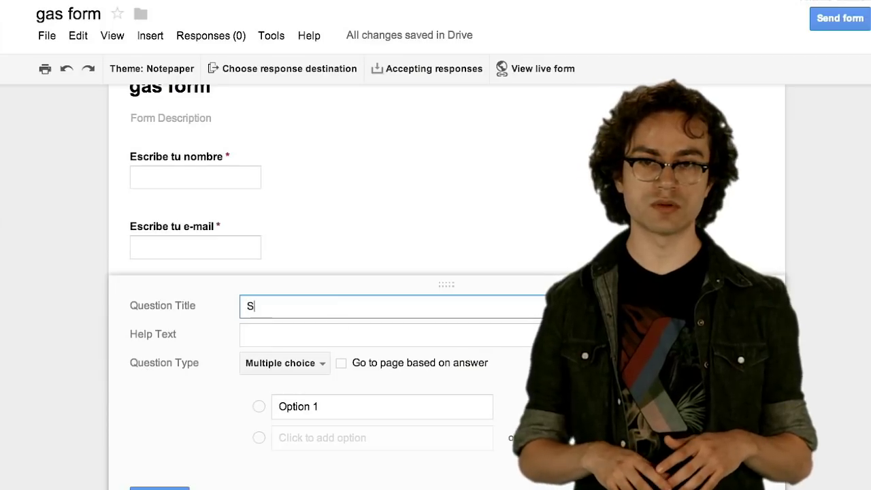
pyautogui.write('elecciona ')
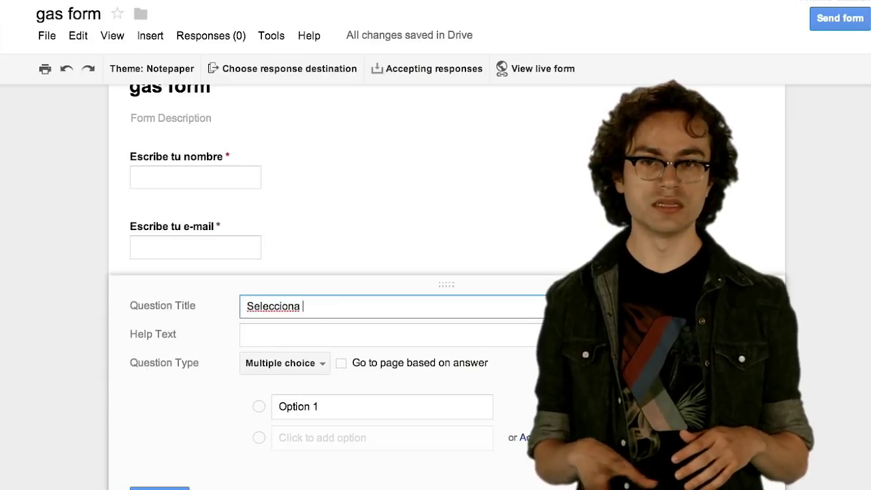
pyautogui.write('un tipo')
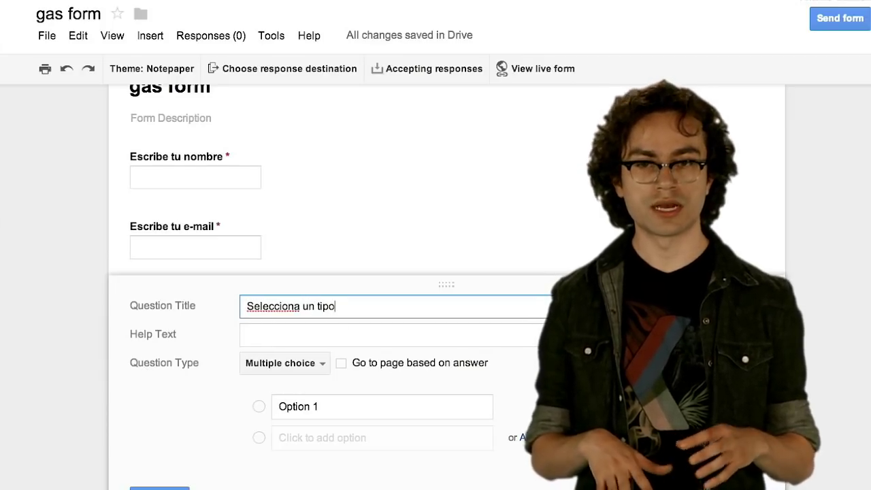
pyautogui.write(' de documento')
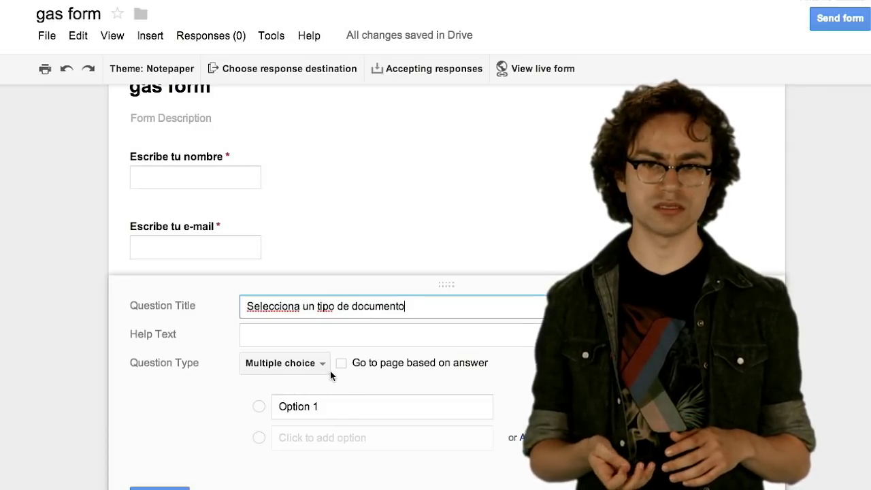
# - Give it the choices Document and Spreadsheet, make it required and finish it
pyautogui.click(334, 408)
pyautogui.write('D')
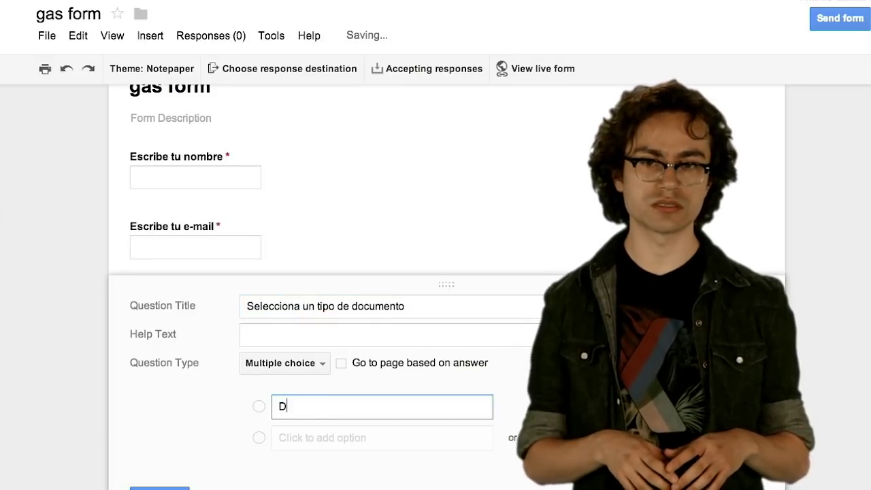
pyautogui.write('ocument')
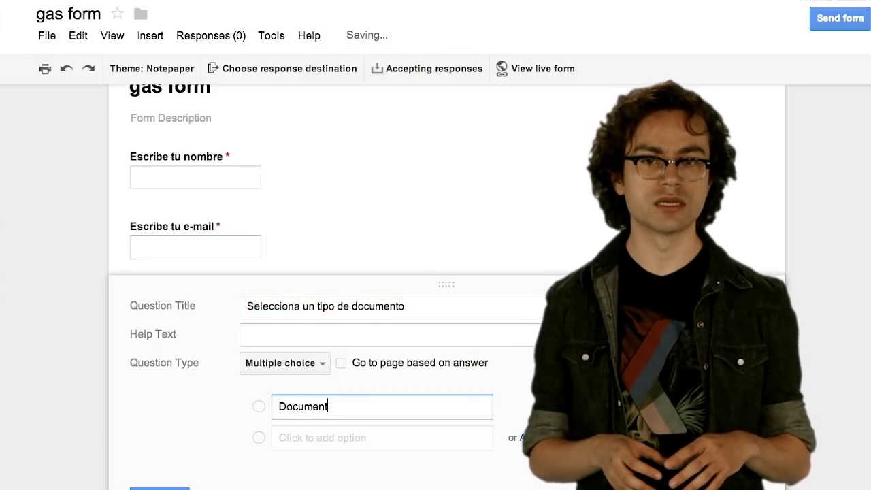
pyautogui.click(330, 441)
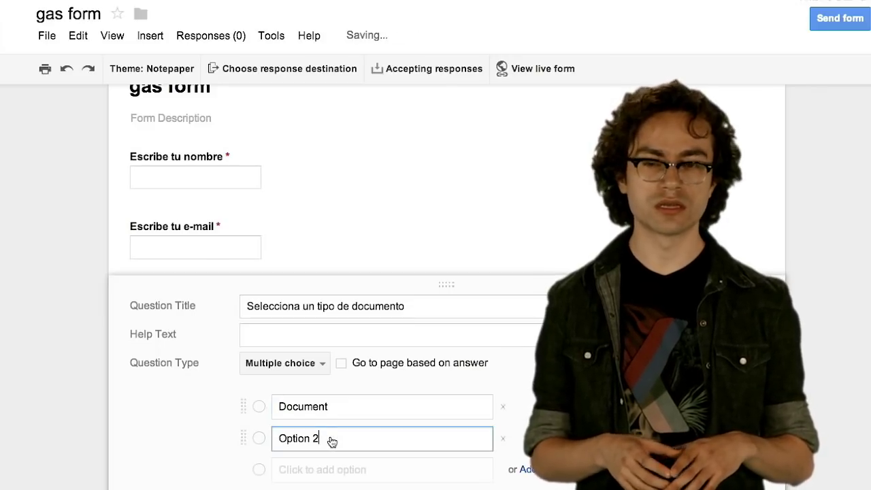
pyautogui.moveTo(332, 442); pyautogui.dragTo(267, 436)
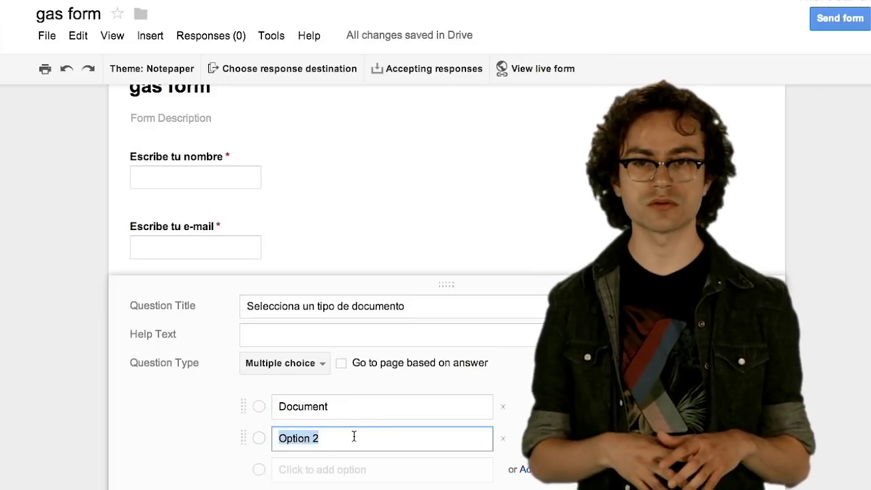
pyautogui.write('Spread')
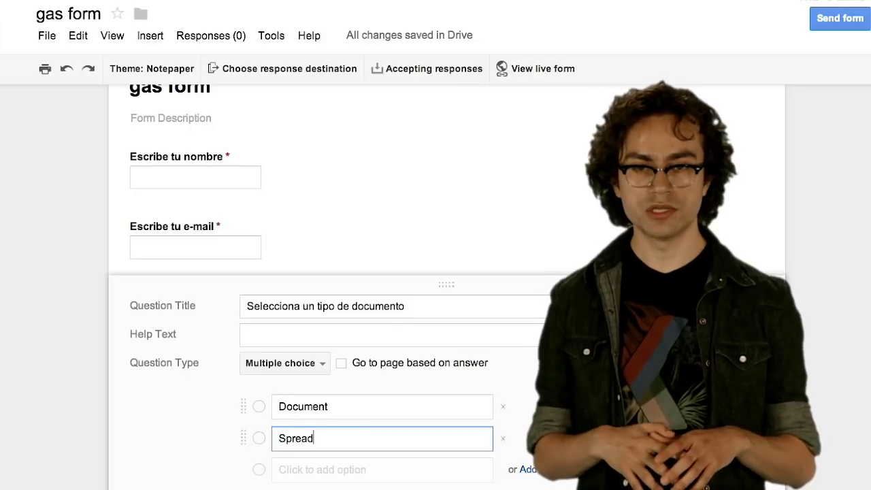
pyautogui.write('sheet')
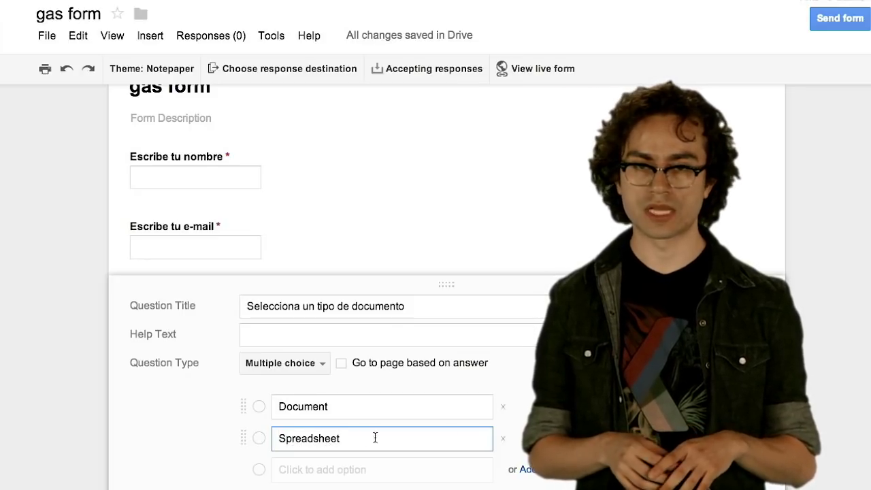
pyautogui.scroll(-3, 325, 280)
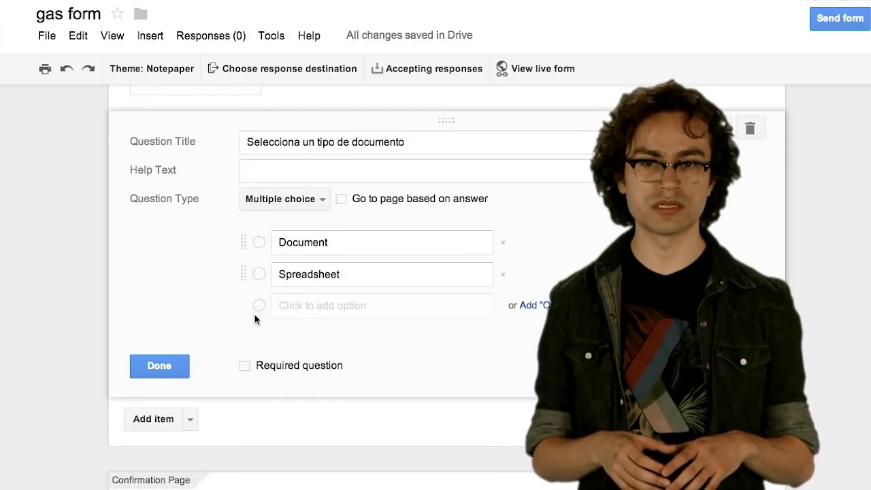
pyautogui.click(165, 366)
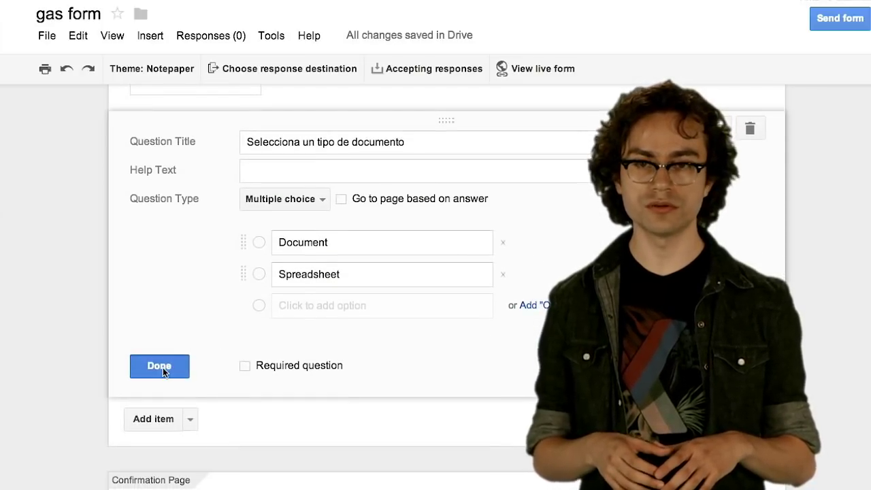
pyautogui.click(245, 367)
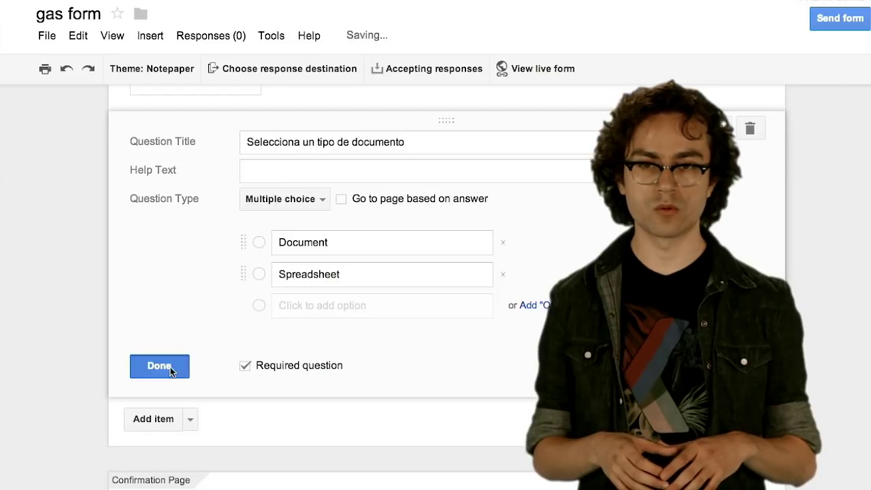
pyautogui.click(170, 367)
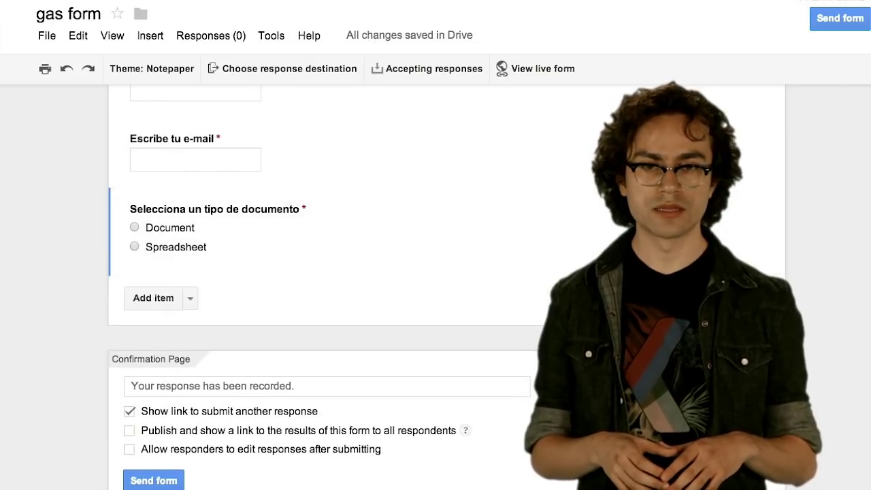
# - Create the linked response spreadsheet 'spreadsheet gas form' and view the live form
pyautogui.scroll(3, 418, 124)
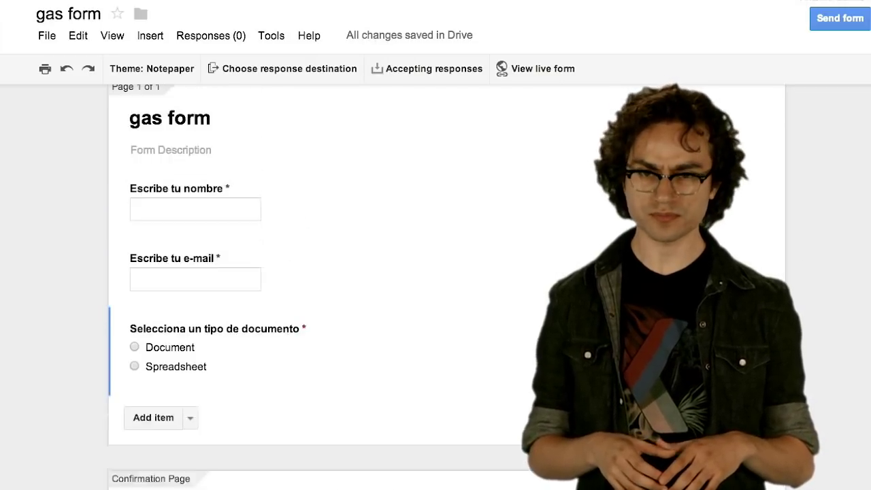
pyautogui.click(311, 69)
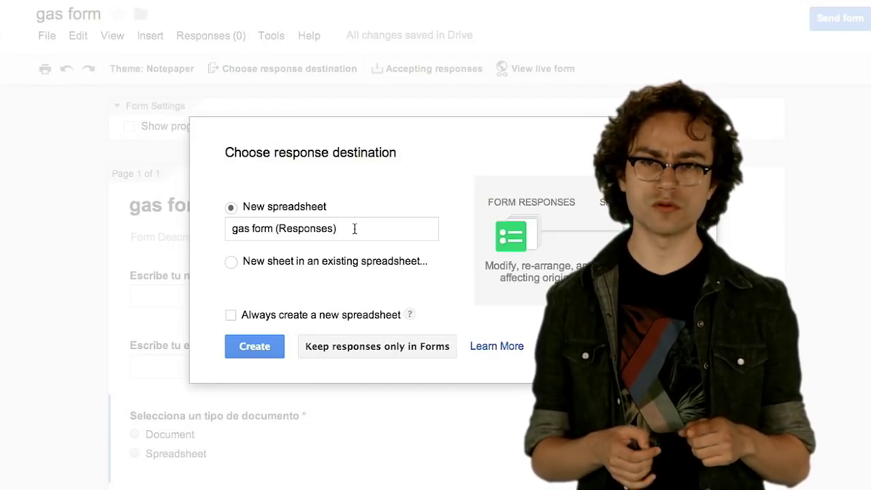
pyautogui.moveTo(336, 229); pyautogui.dragTo(276, 231)
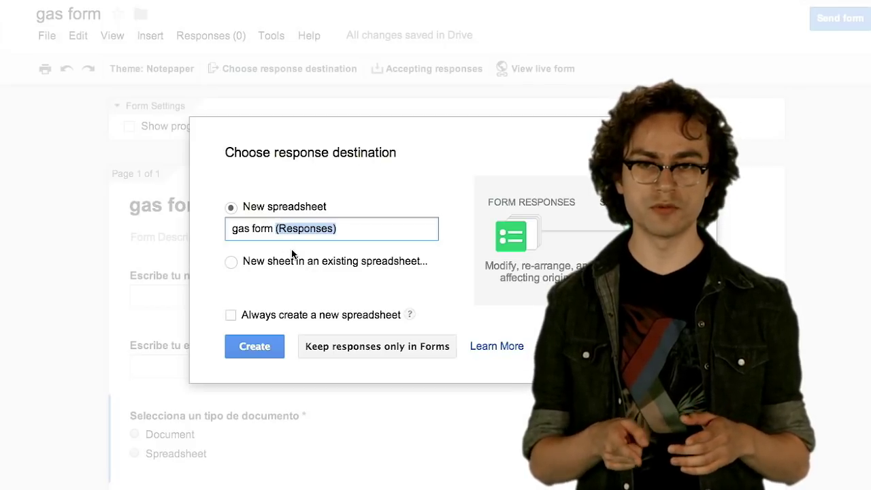
pyautogui.press('BackSpace')
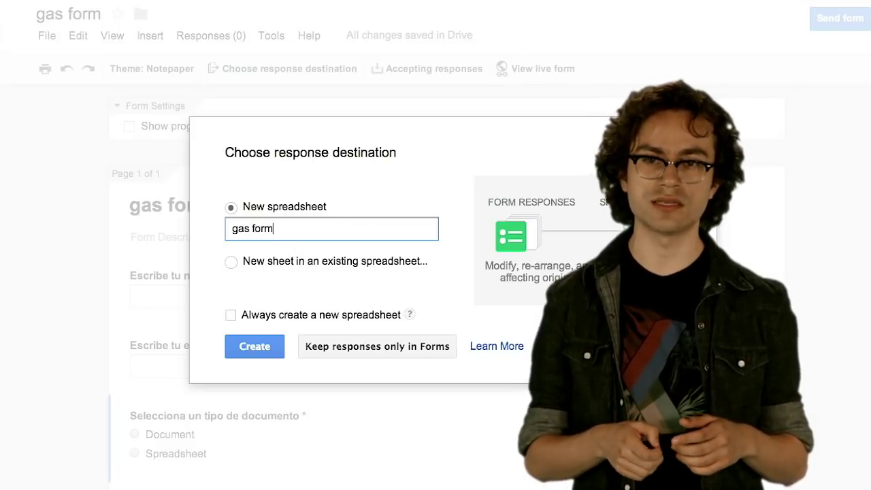
pyautogui.write('spreadsheet')
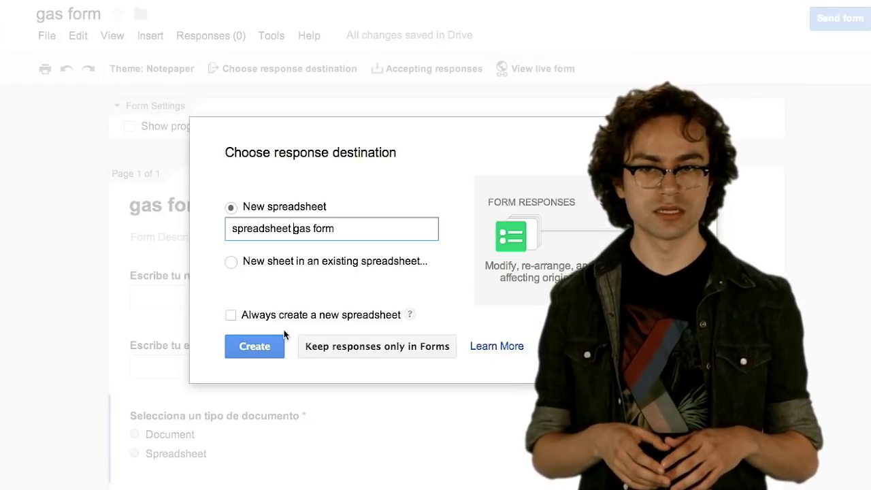
pyautogui.click(261, 347)
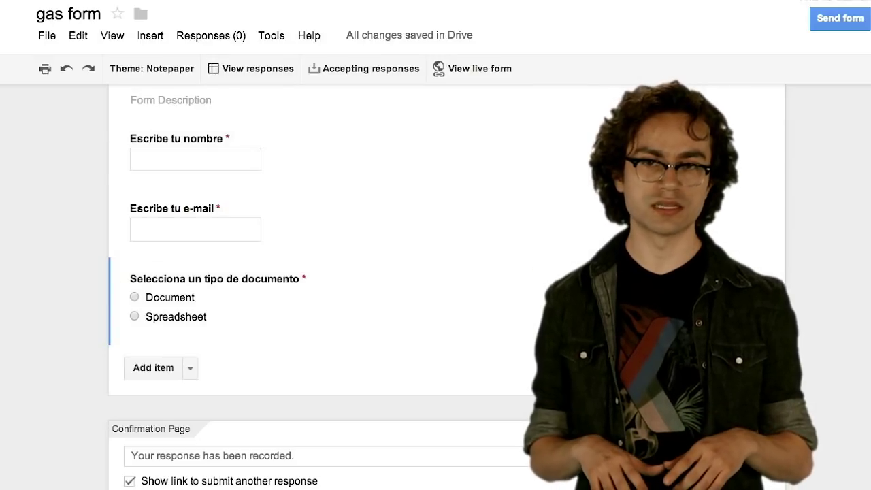
pyautogui.click(470, 69)
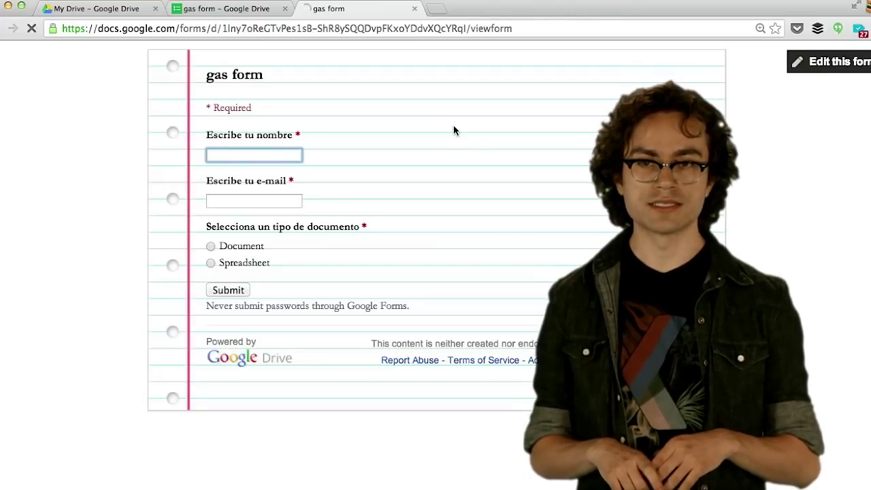
# - Submit a first response with a name, a Gmail address and Document selected
pyautogui.write('antonio')
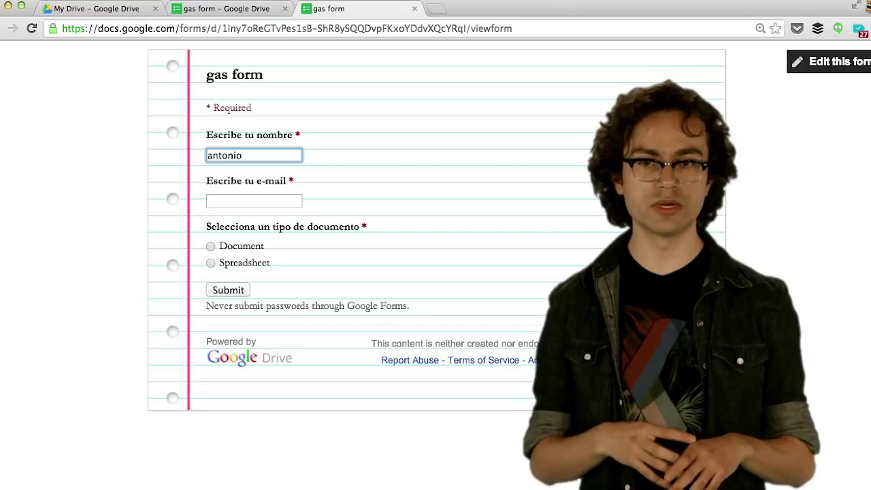
pyautogui.press('Tab')
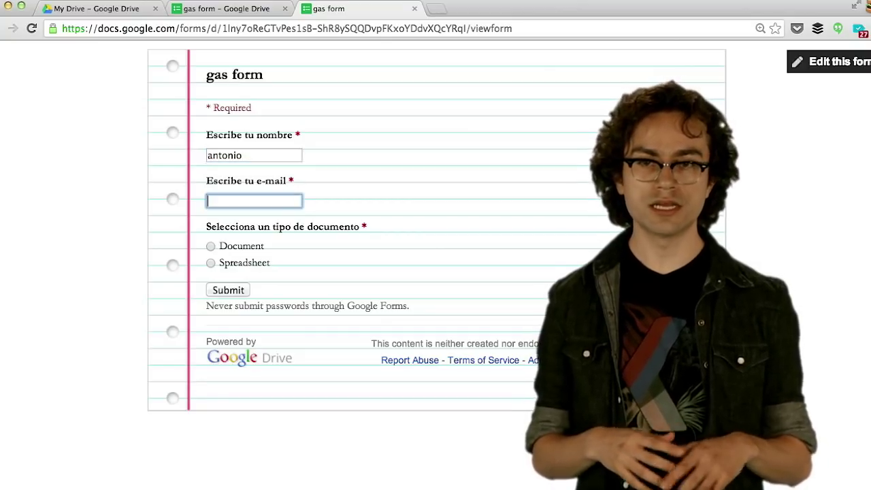
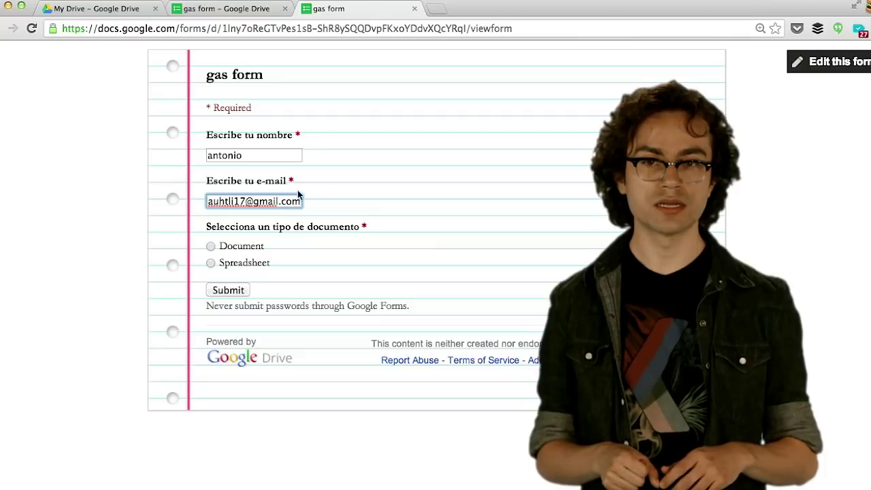
pyautogui.click(211, 247)
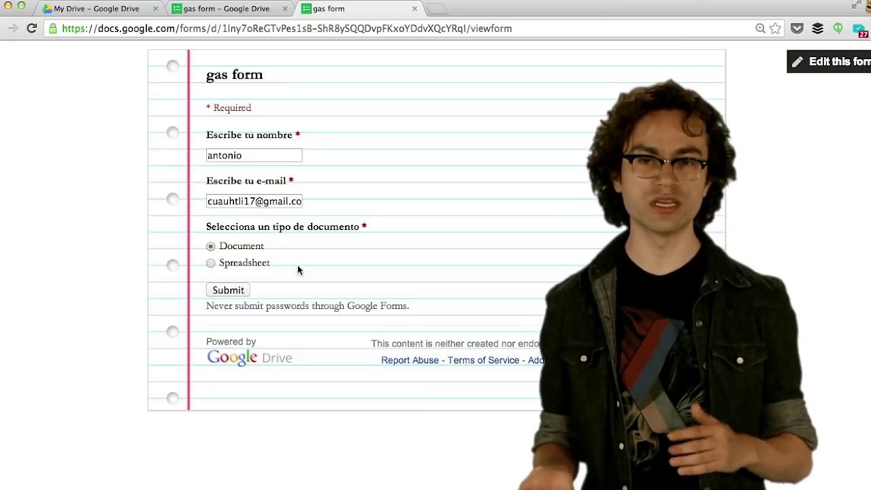
pyautogui.click(229, 289)
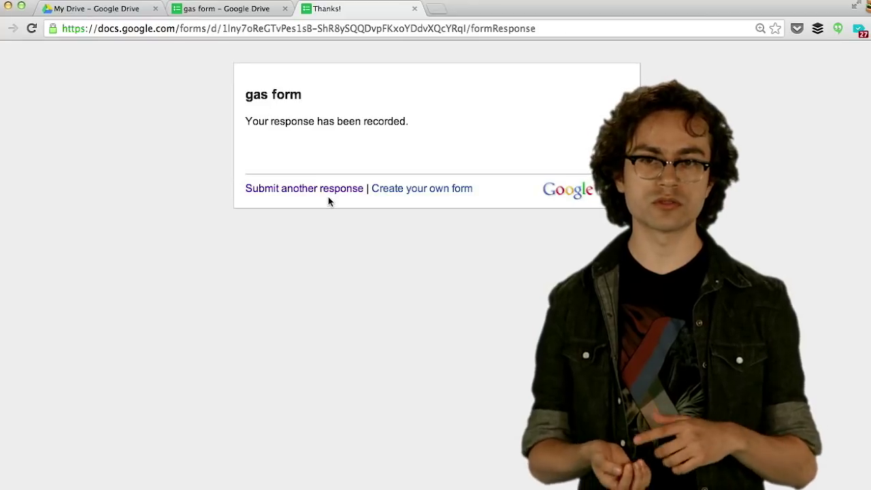
pyautogui.click(327, 193)
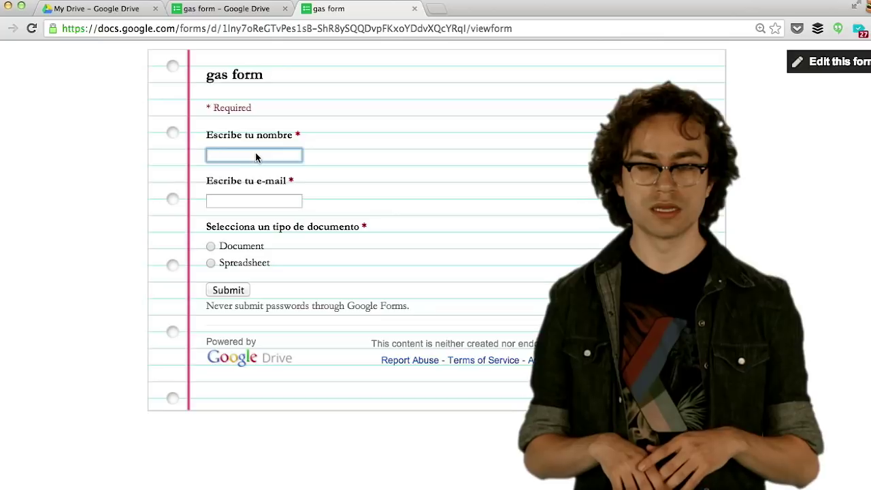
# - Submit a second response choosing Spreadsheet, then open 'spreadsheet gas form' from My Drive
pyautogui.click(256, 153)
pyautogui.write('tono')
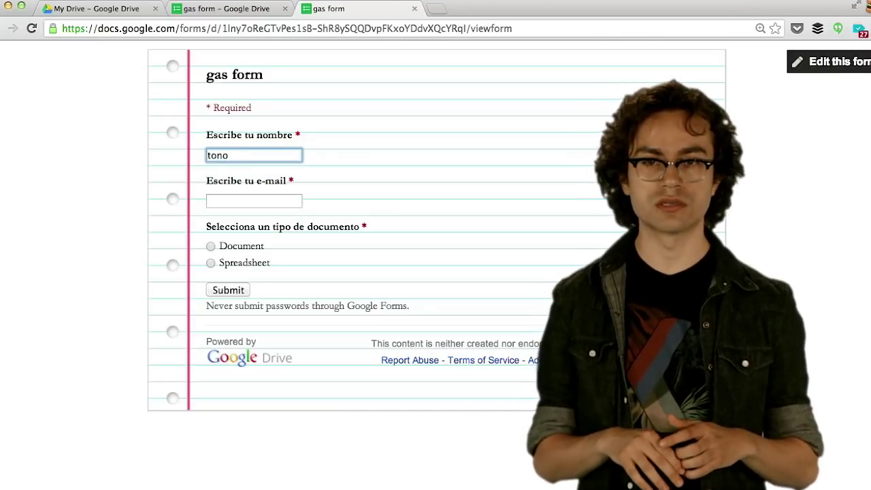
pyautogui.click(254, 200)
pyautogui.write('cuauh')
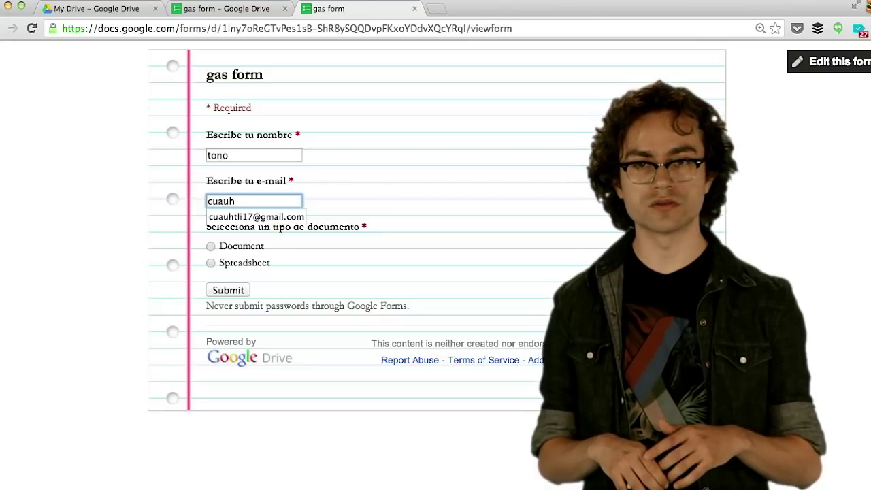
pyautogui.press('Down')
pyautogui.press('Return')
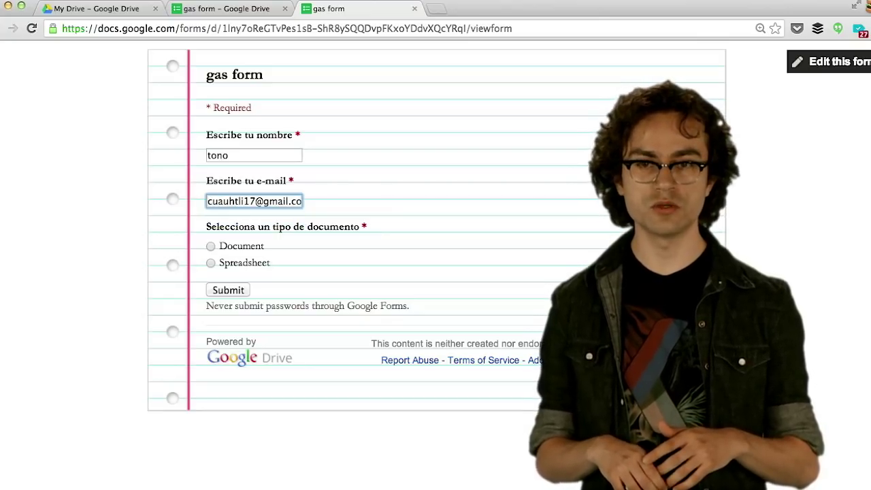
pyautogui.click(212, 263)
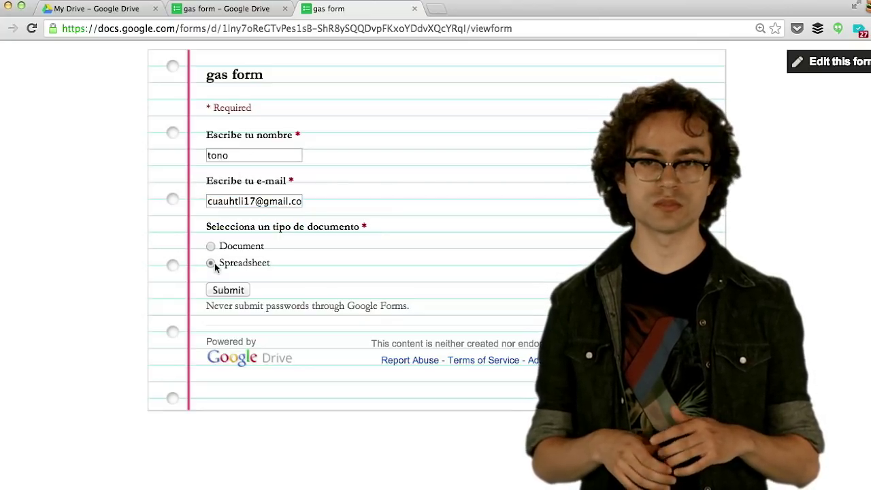
pyautogui.click(237, 291)
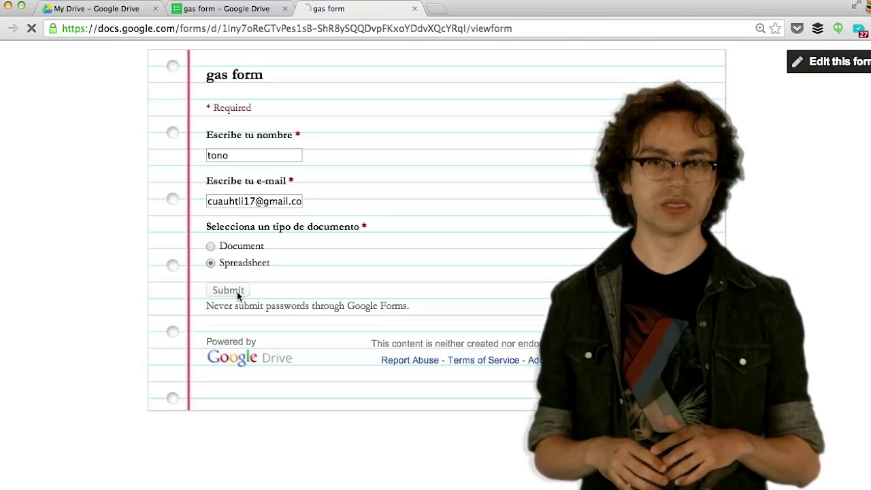
pyautogui.click(95, 8)
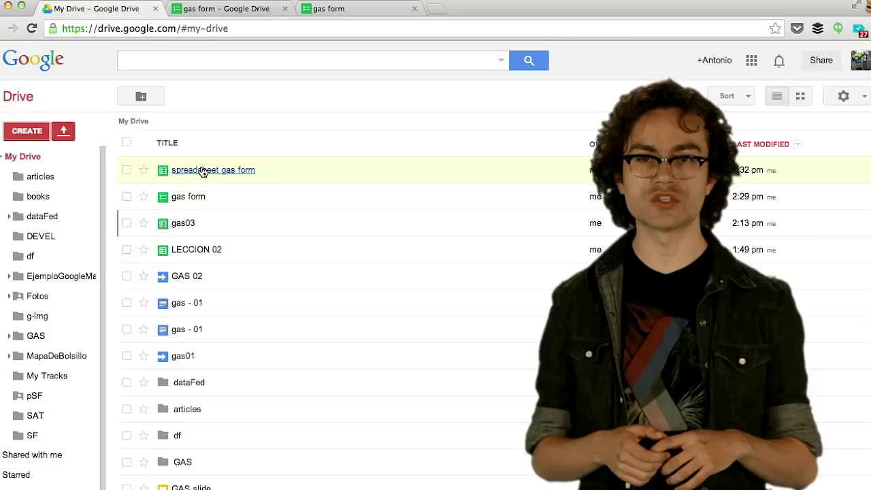
pyautogui.click(201, 171)
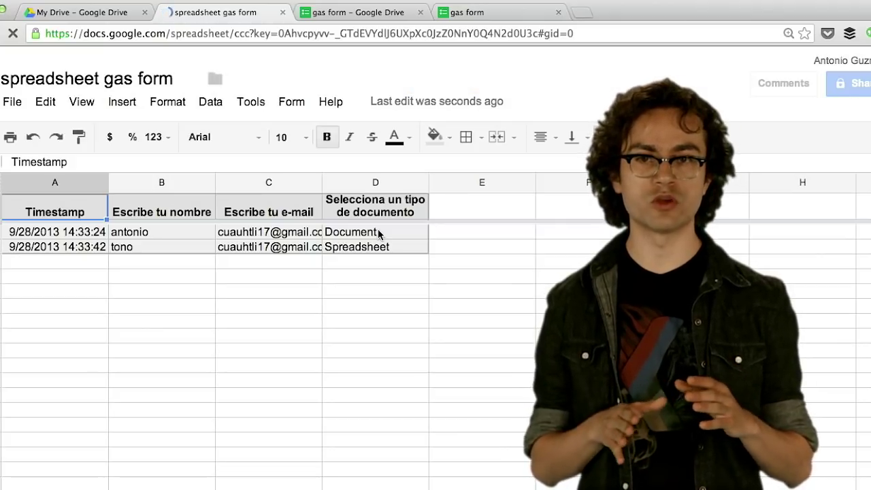
# - Open the spreadsheet's Tools menu to reach the scripting options
pyautogui.click(250, 102)
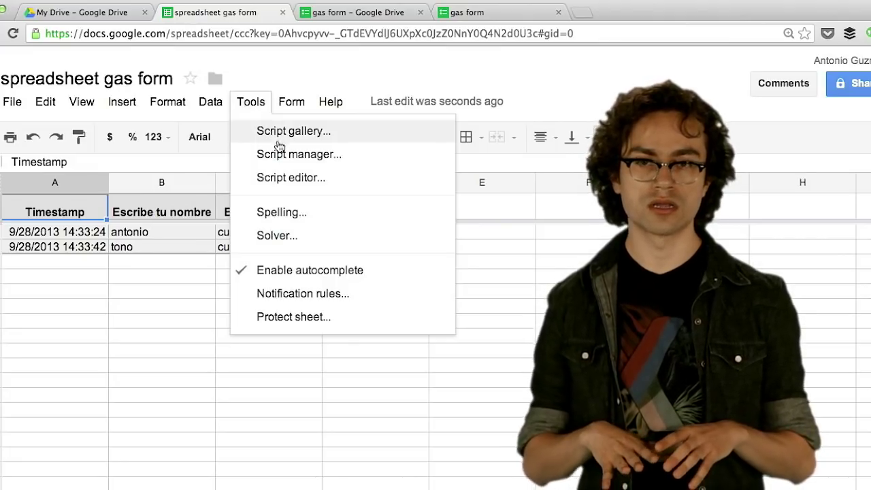
# - Launch the Script editor for the response spreadsheet
pyautogui.click(281, 178)
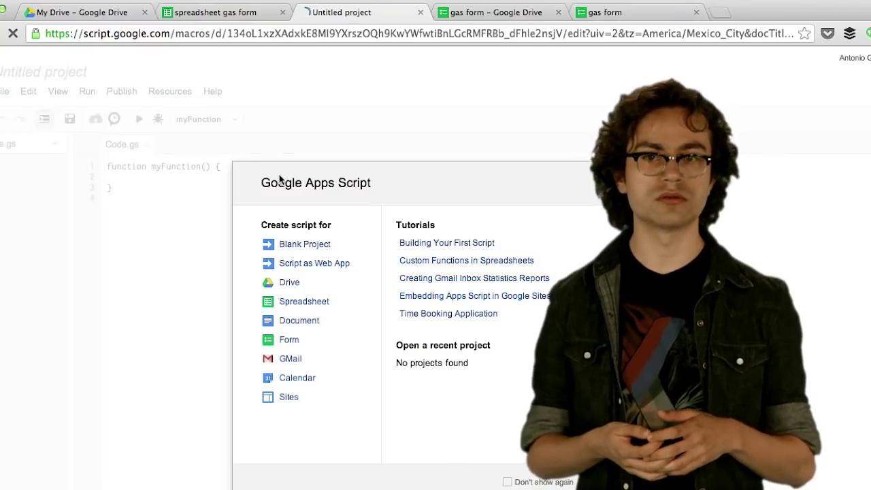
# - Create a blank Apps Script project and name it gas04
pyautogui.click(300, 246)
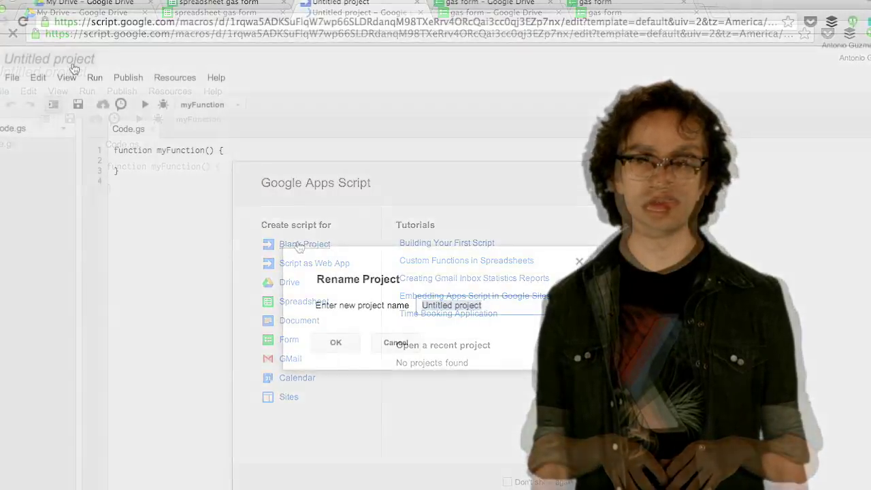
pyautogui.write('gas04')
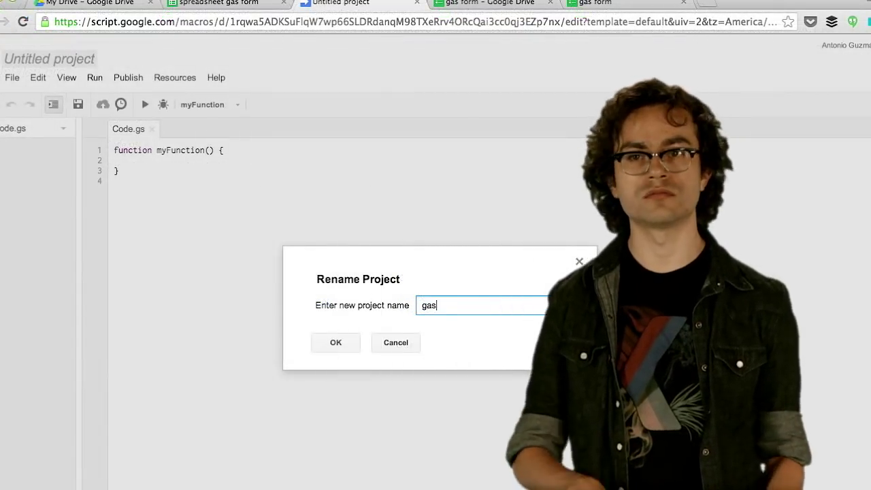
pyautogui.click(333, 344)
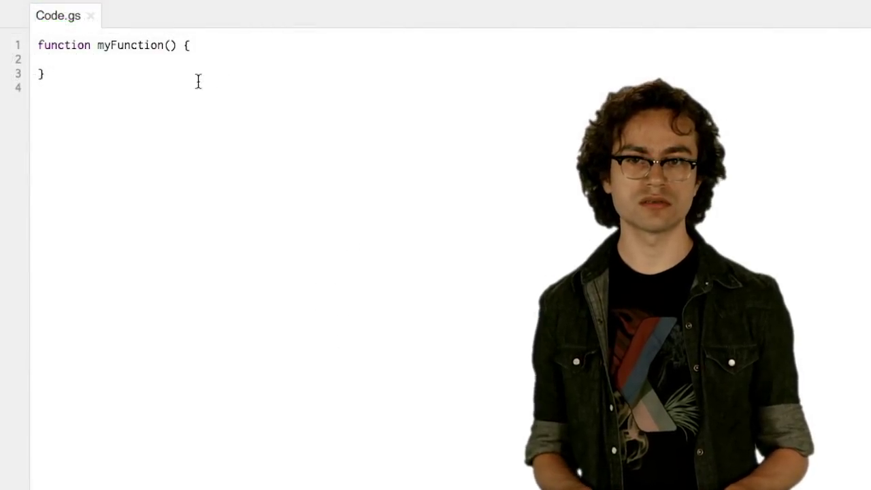
# - Inside myFunction, write 'var sheet = SpreadsheetApp.getActive();' using autocomplete
pyautogui.click(170, 60)
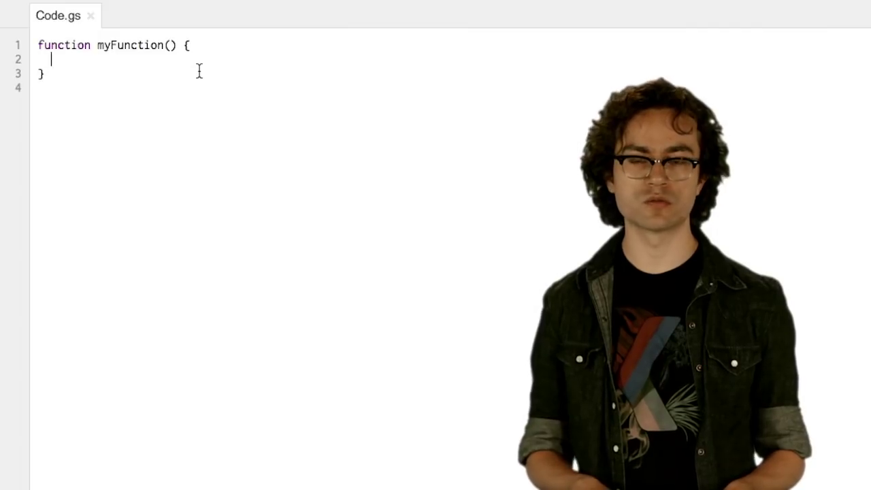
pyautogui.write('va')
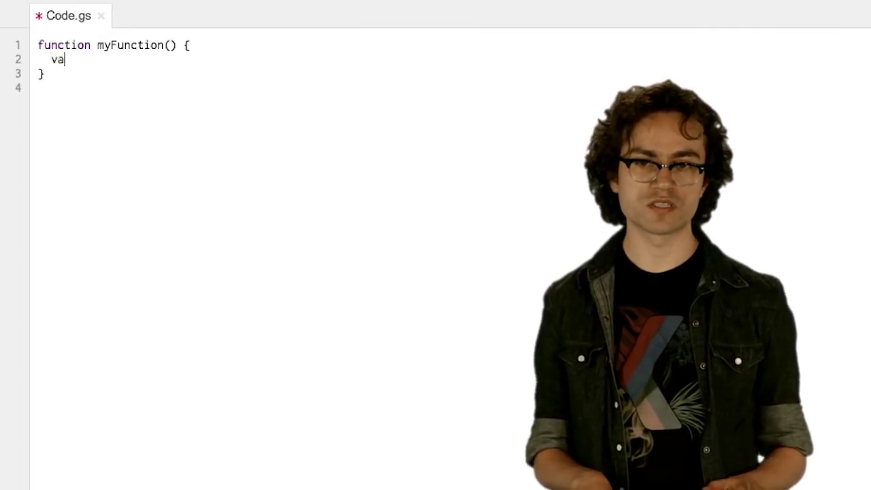
pyautogui.write('r sheet')
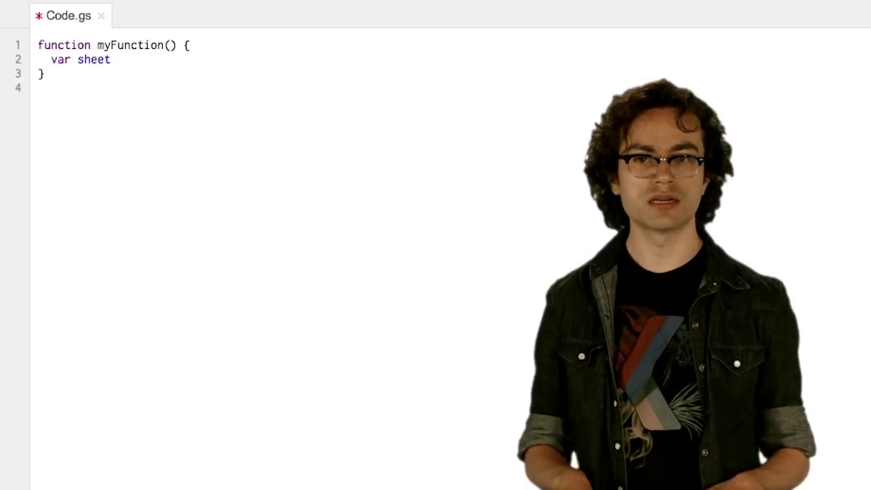
pyautogui.write(' = ')
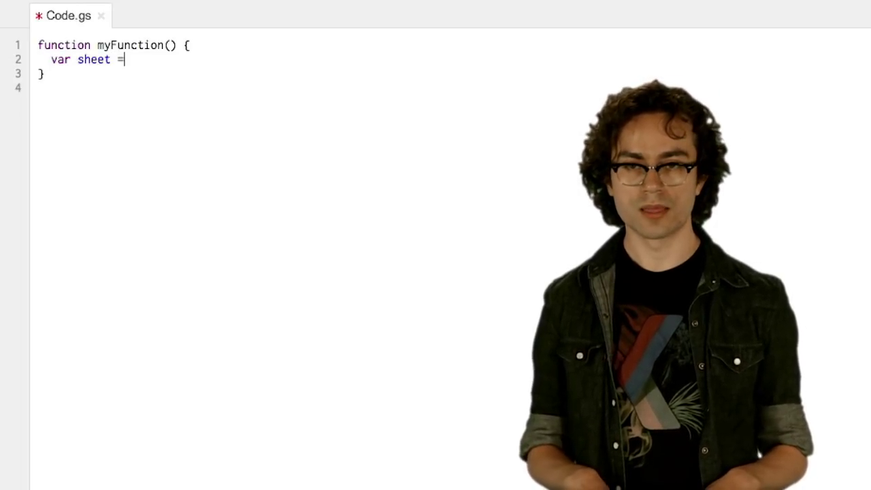
pyautogui.write('Sprea')
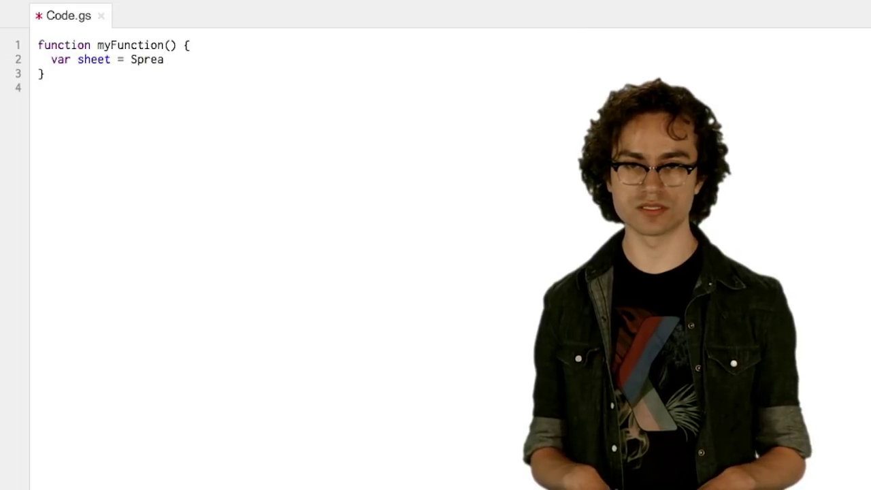
pyautogui.hotkey('ctrl', 'space')
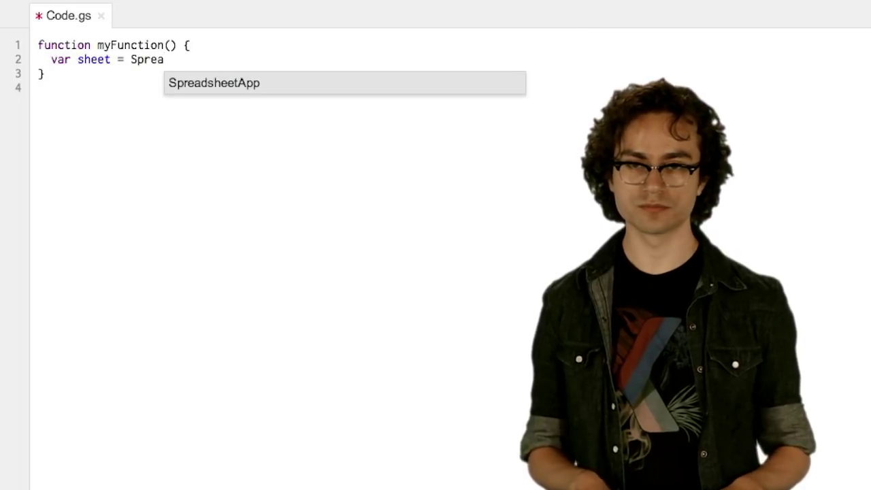
pyautogui.press('Return')
pyautogui.write('.')
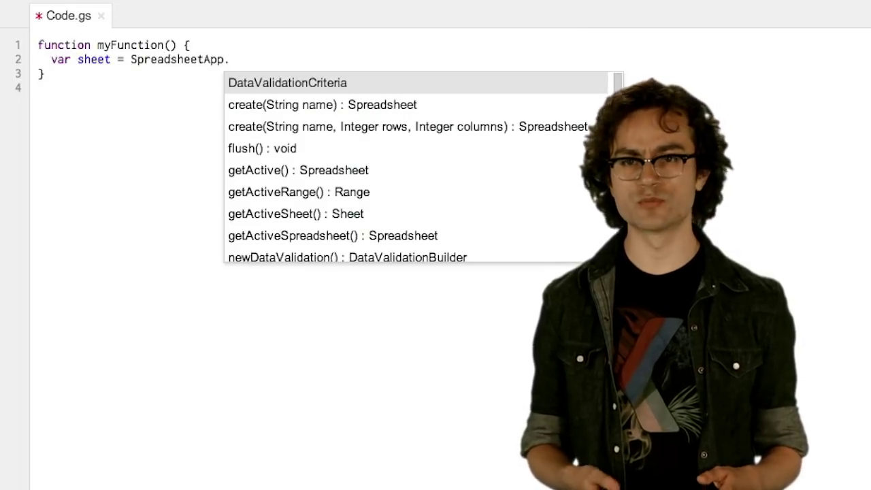
pyautogui.write('getAct')
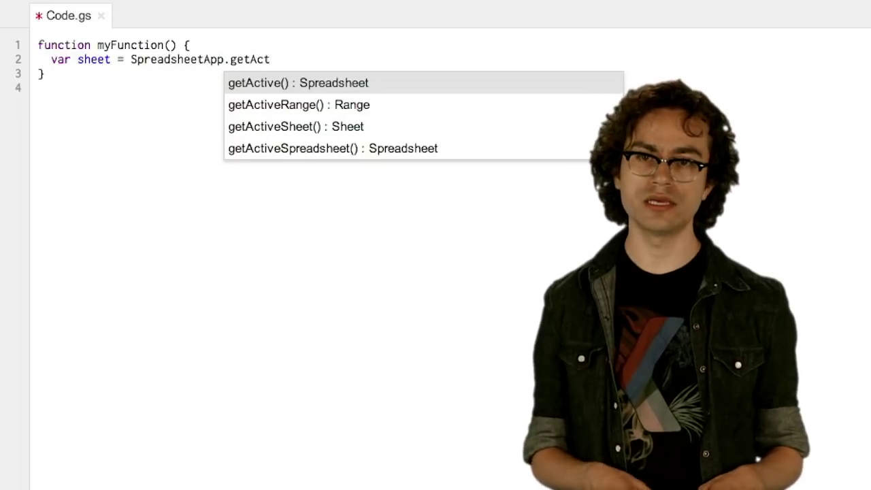
pyautogui.press('Return')
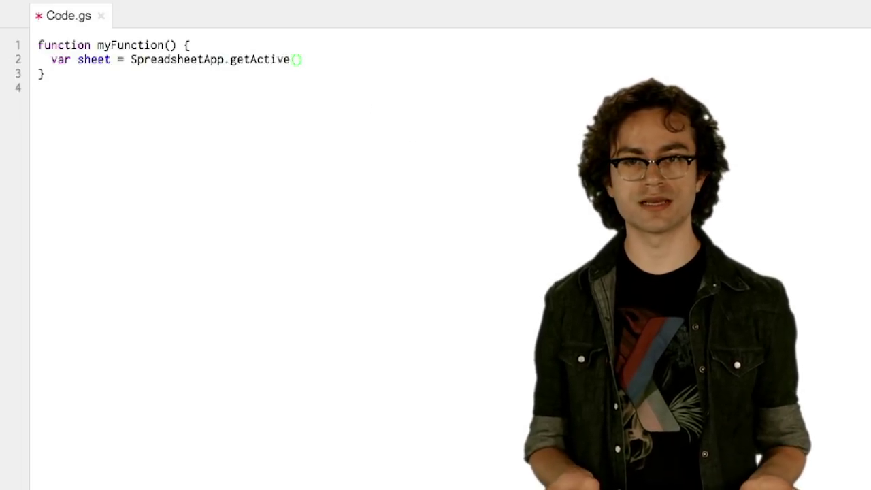
pyautogui.write(';')
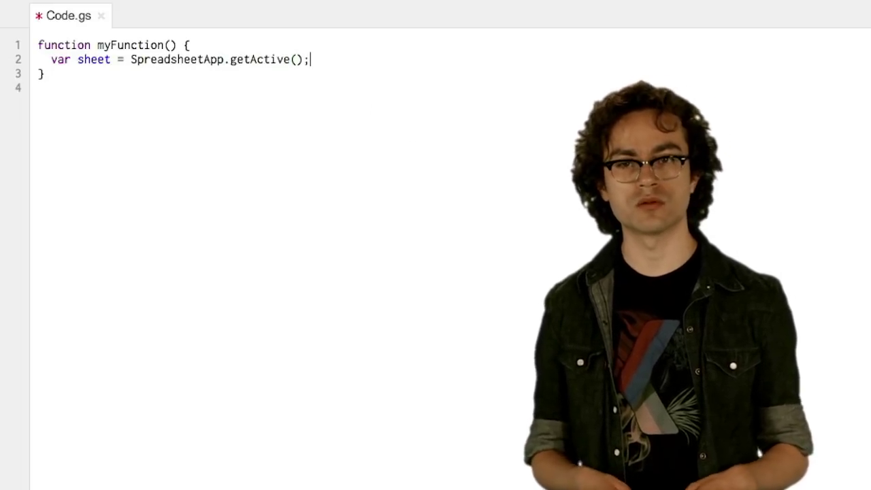
# - On a new line, add 'var rows = sheet.getDataRange()' via autocomplete
pyautogui.press('Return')
pyautogui.write('var r')
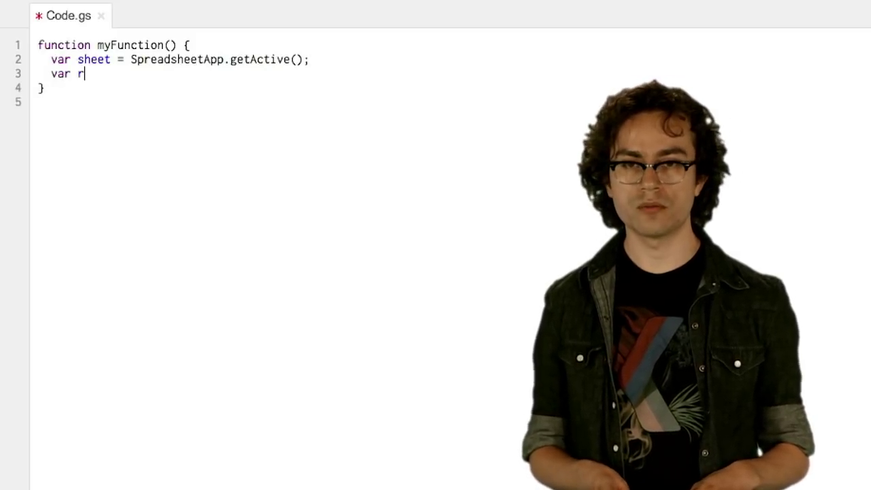
pyautogui.write('ows')
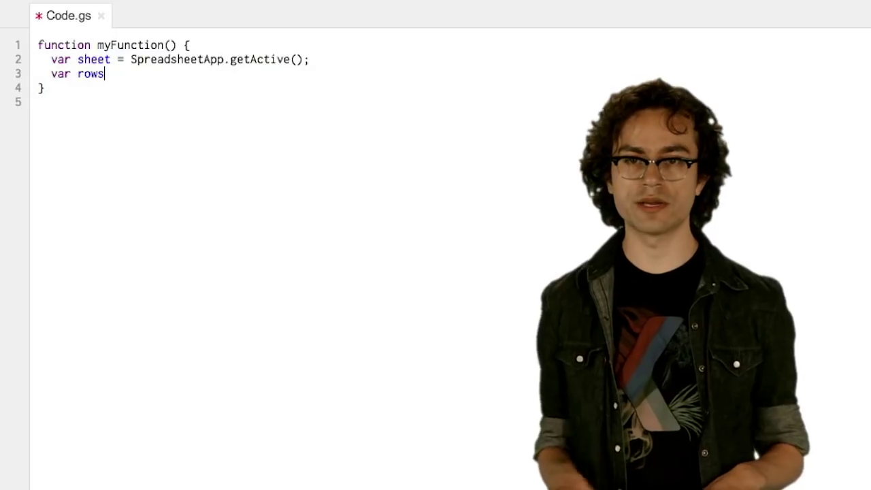
pyautogui.write(' =')
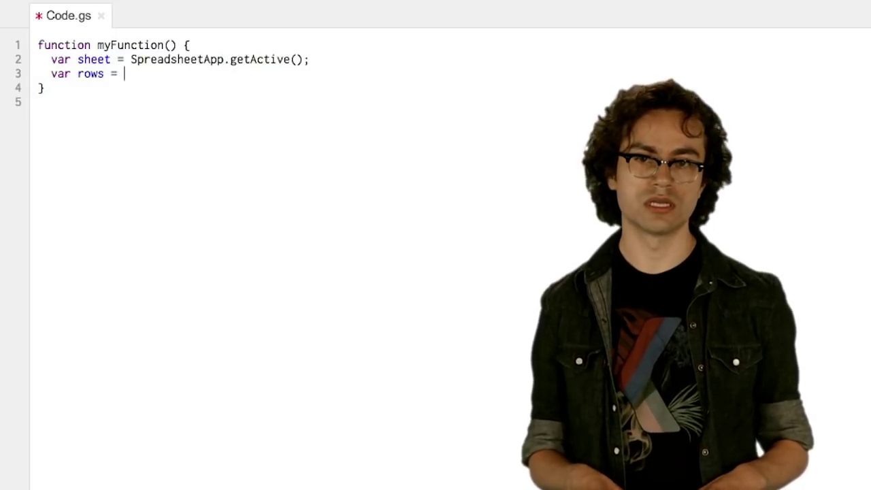
pyautogui.write(' sheet')
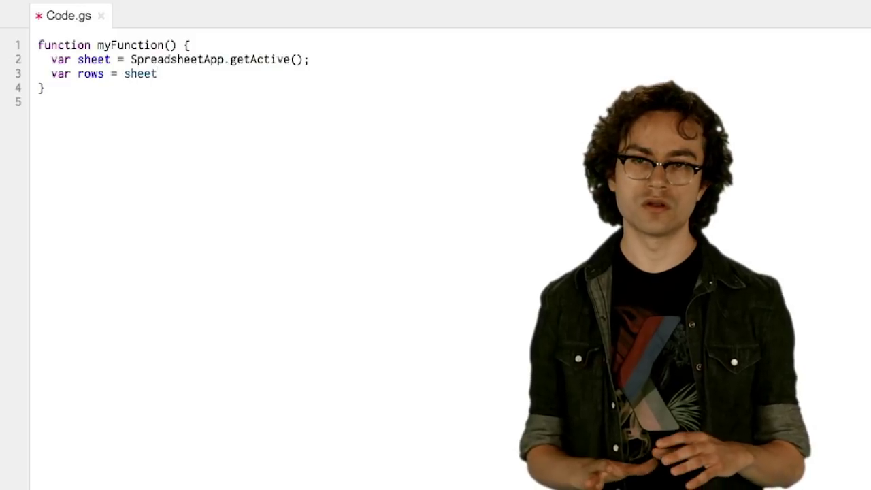
pyautogui.write('.')
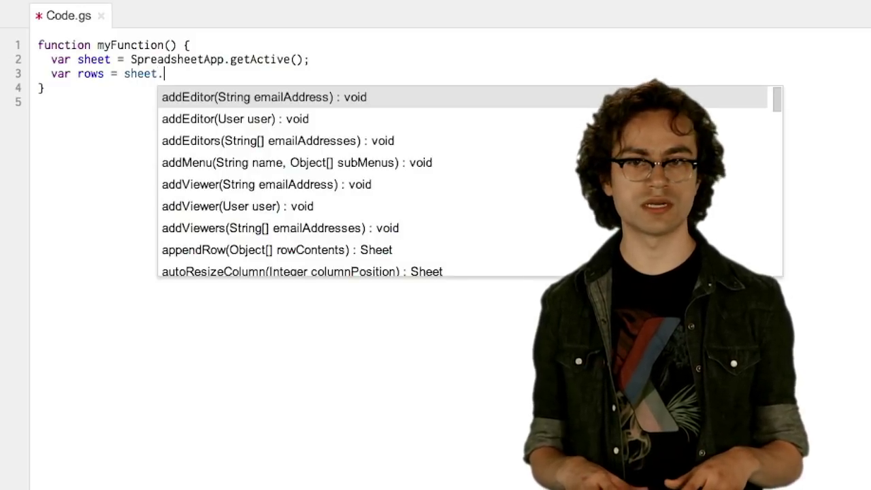
pyautogui.write('getData')
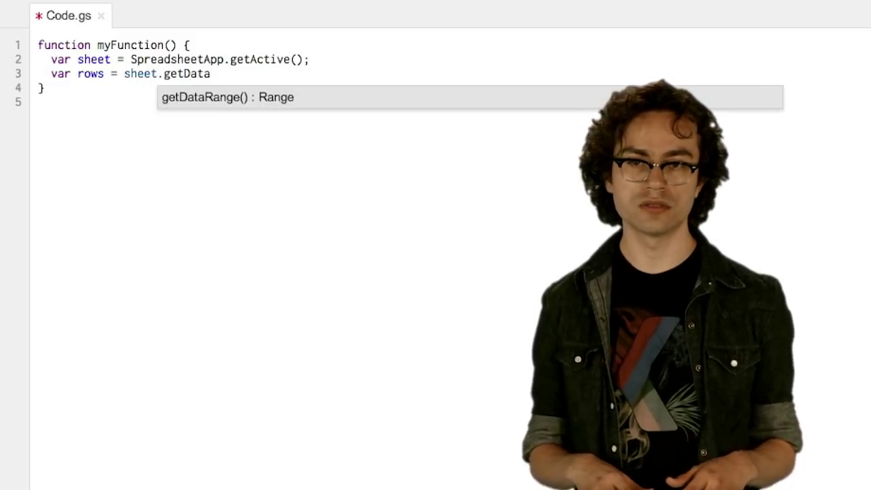
pyautogui.press('Return')
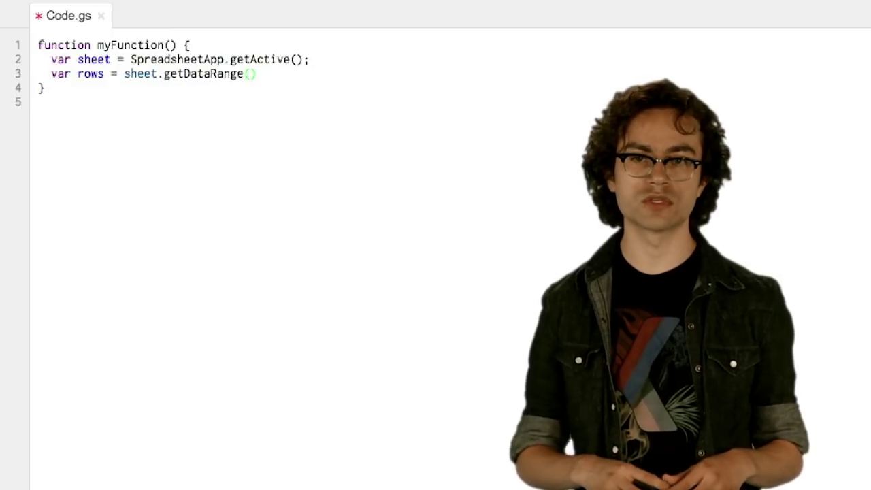